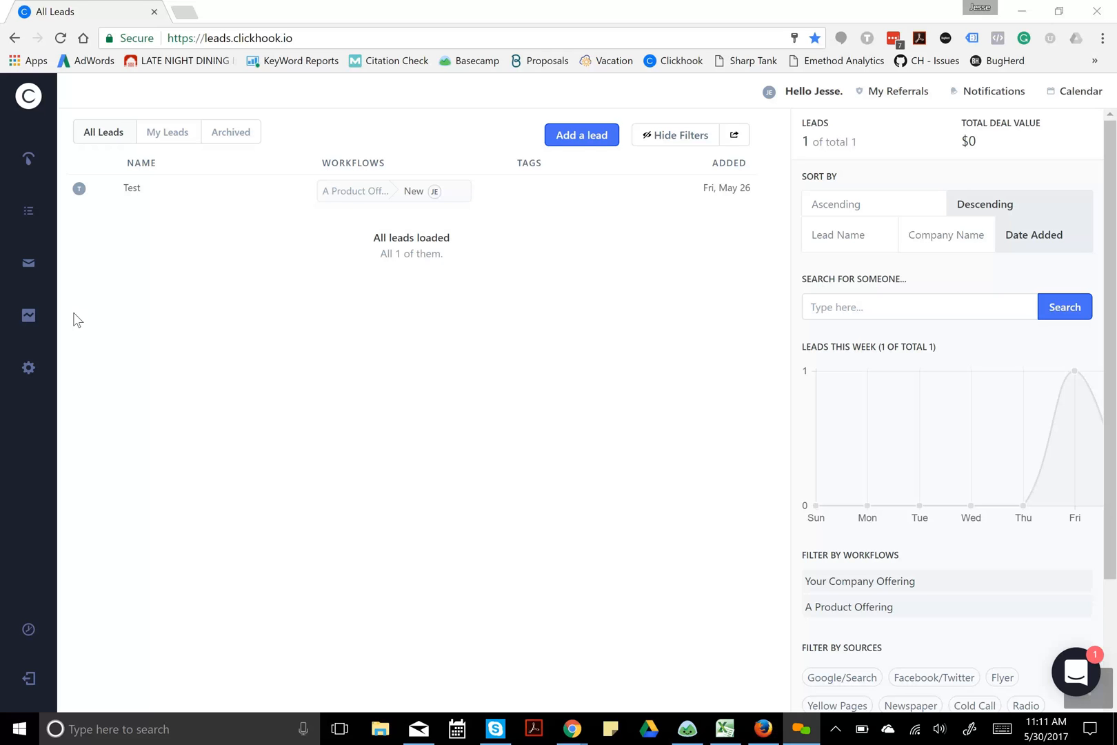
Step: Open the Initial email template from the e-mail templates for editing and look over its fields
click(29, 258)
click(29, 263)
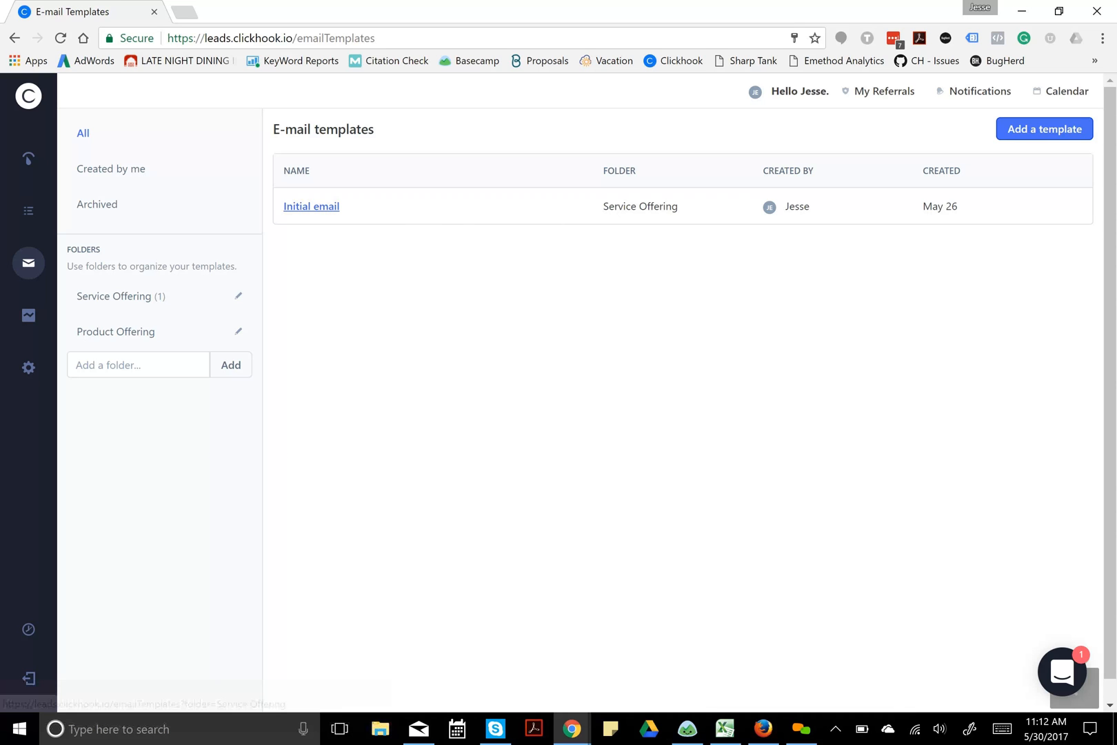
click(312, 207)
click(872, 132)
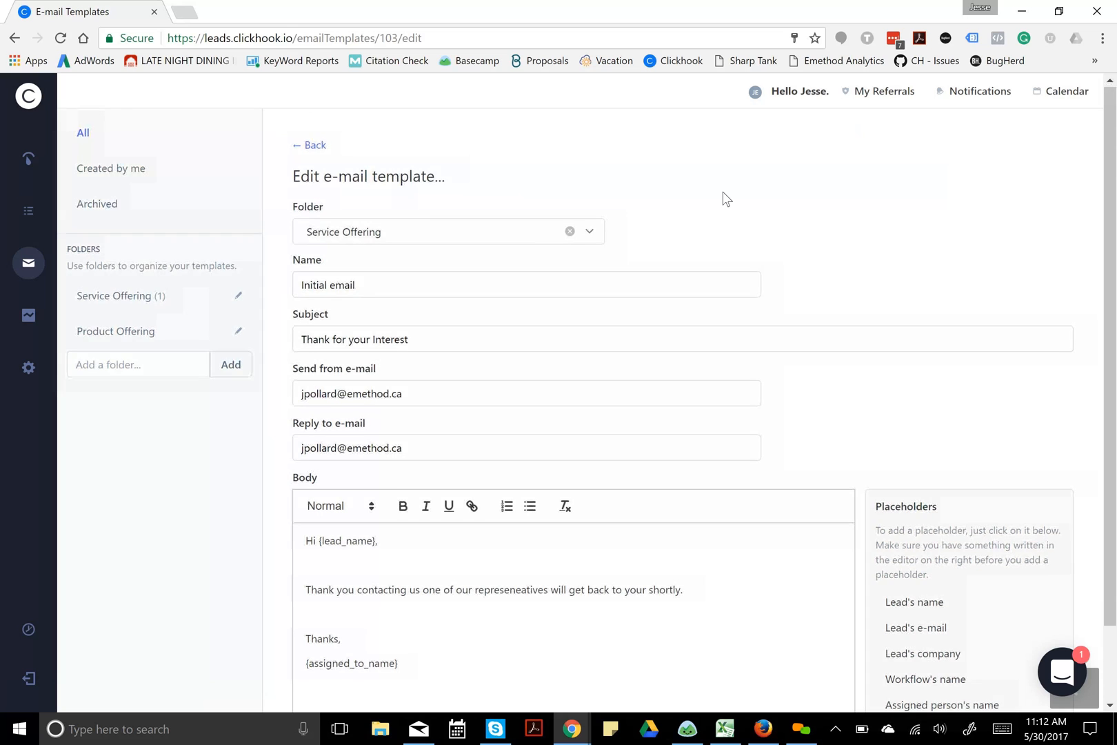
scroll(724, 194, down, 1)
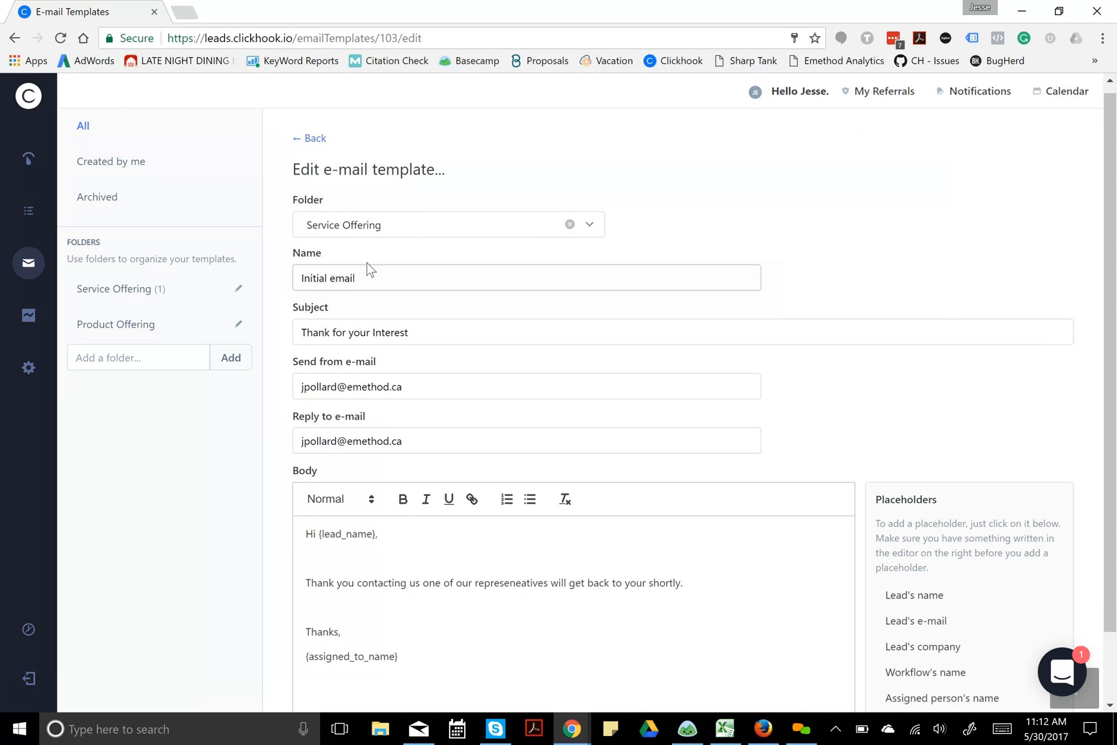
scroll(588, 408, down, 1)
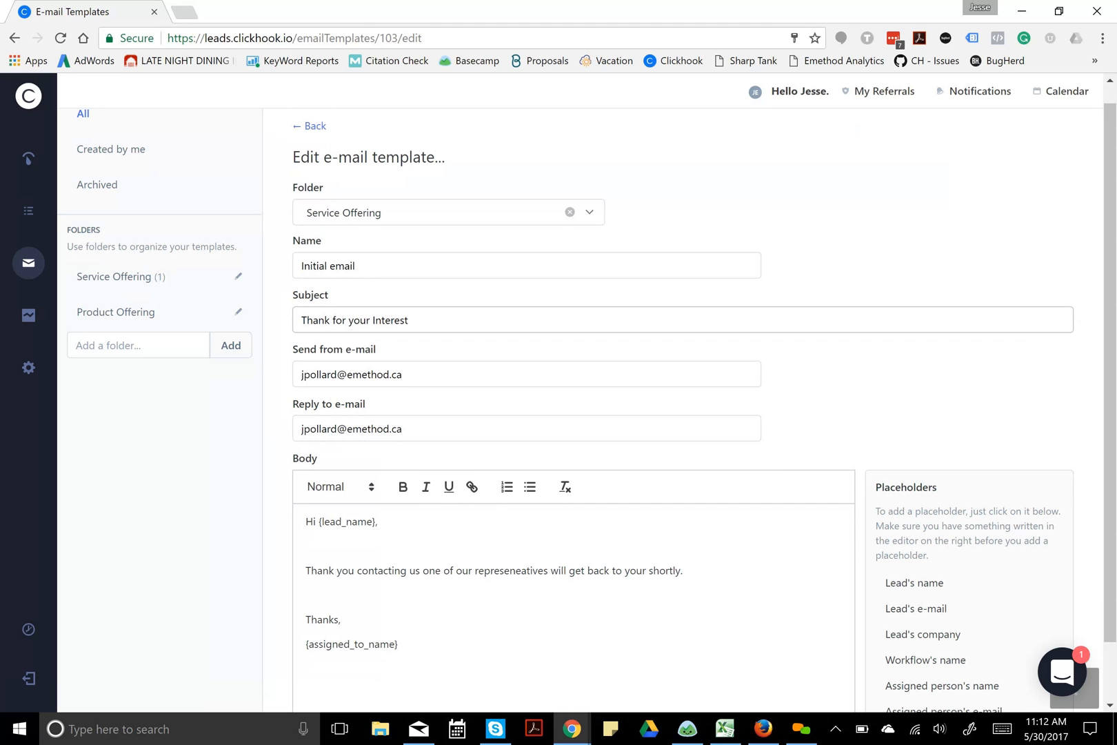
scroll(314, 292, down, 1)
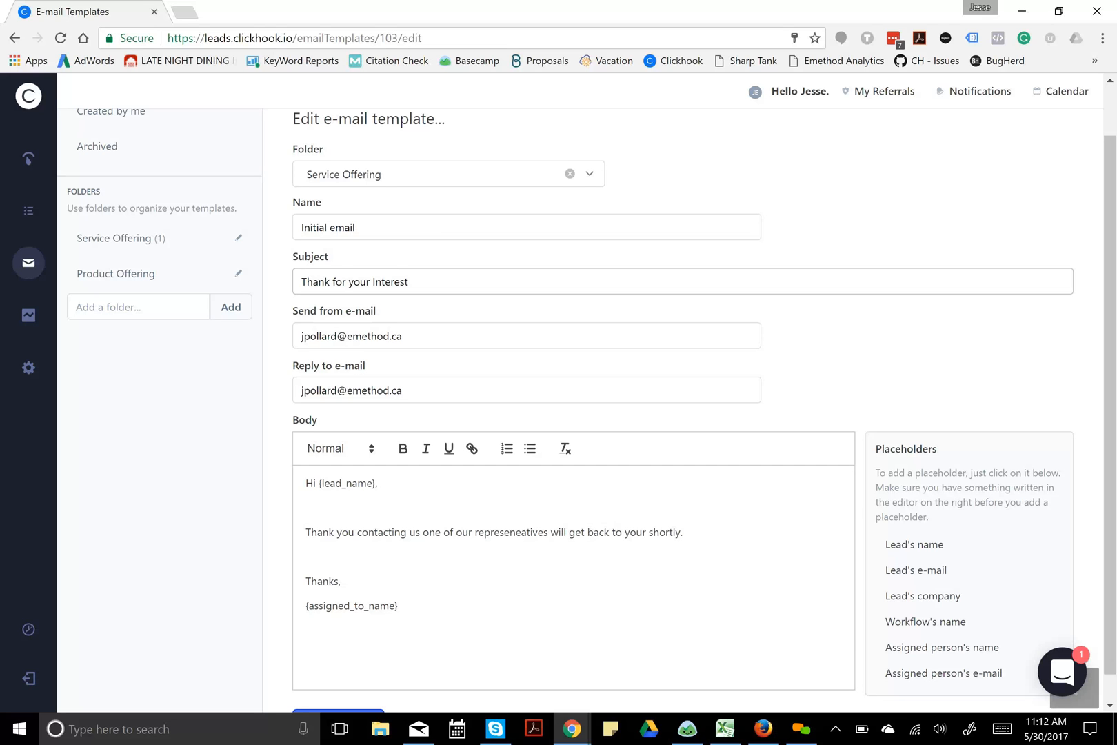
click(301, 281)
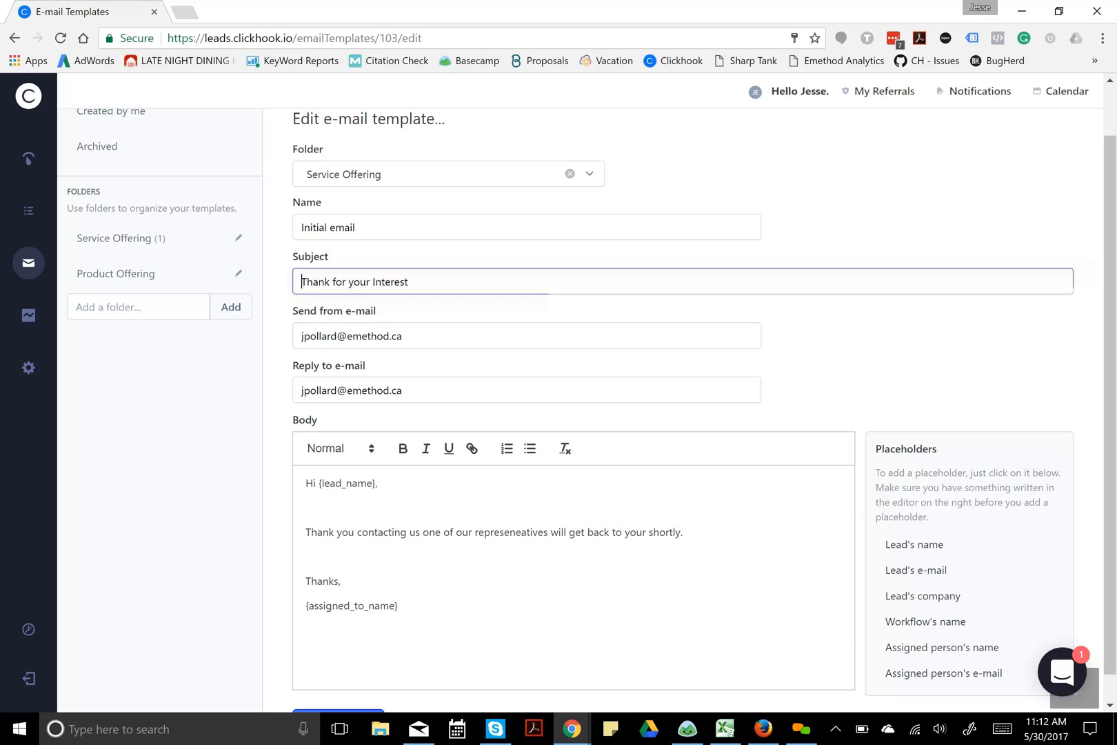
text(Re:)
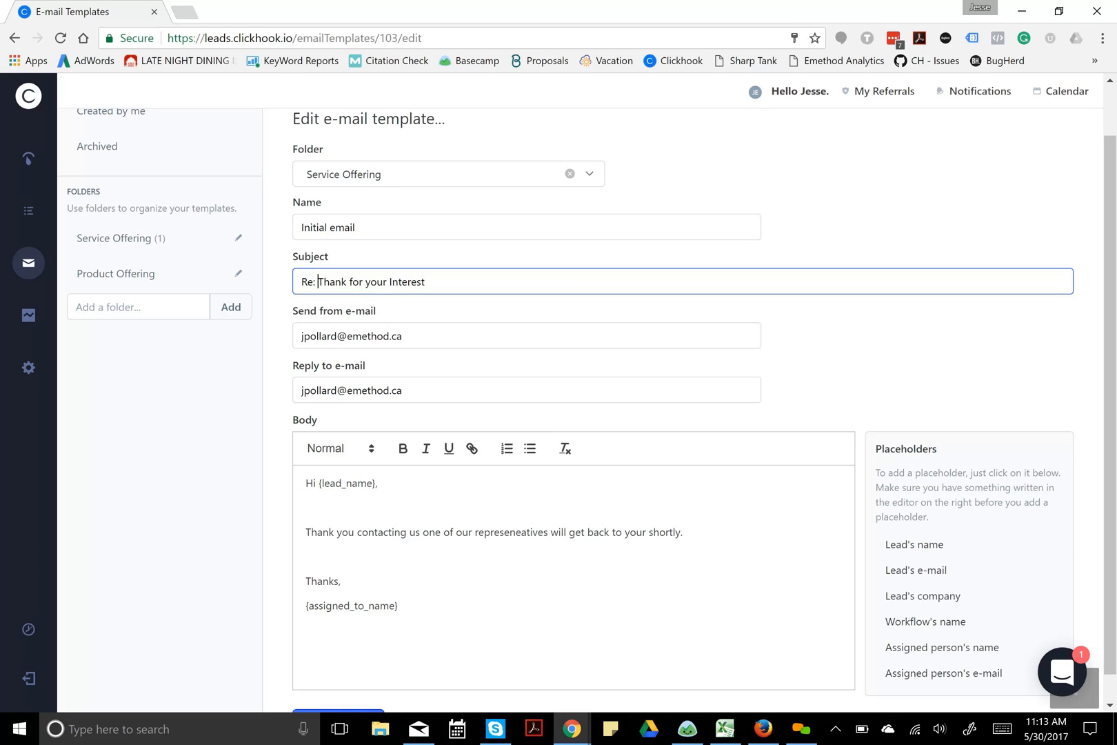
key(shift+Home)
key(BackSpace)
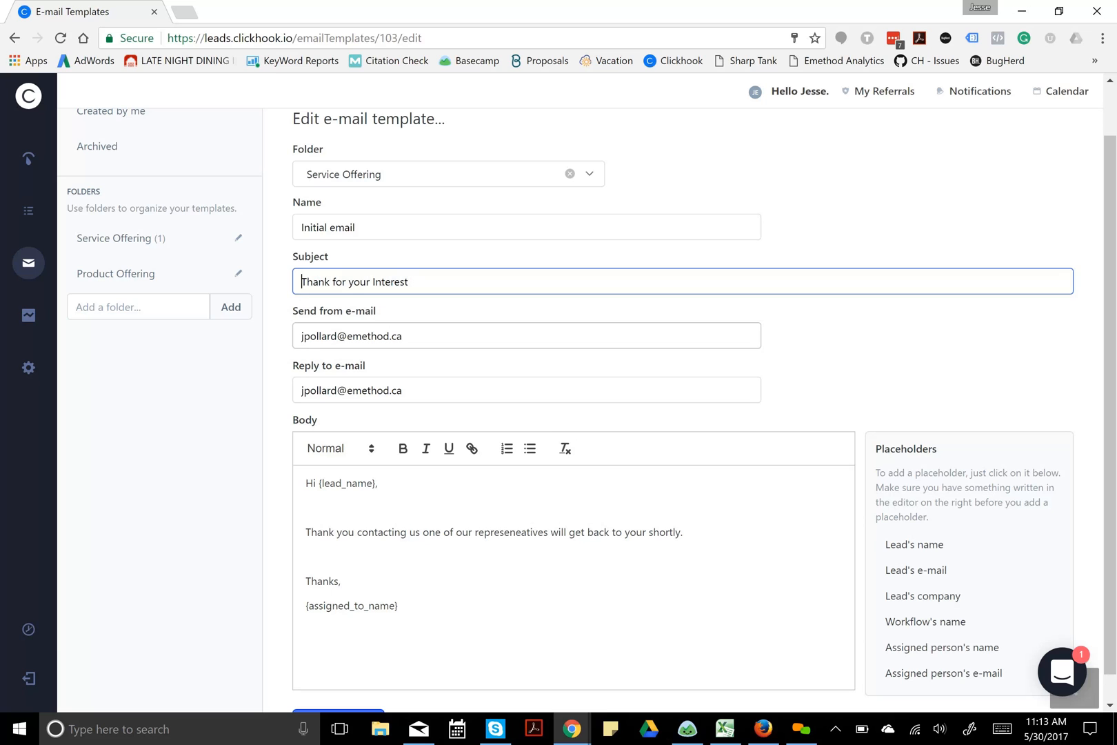
Step: Check the template's sender address and body, and save the Initial email template
click(403, 336)
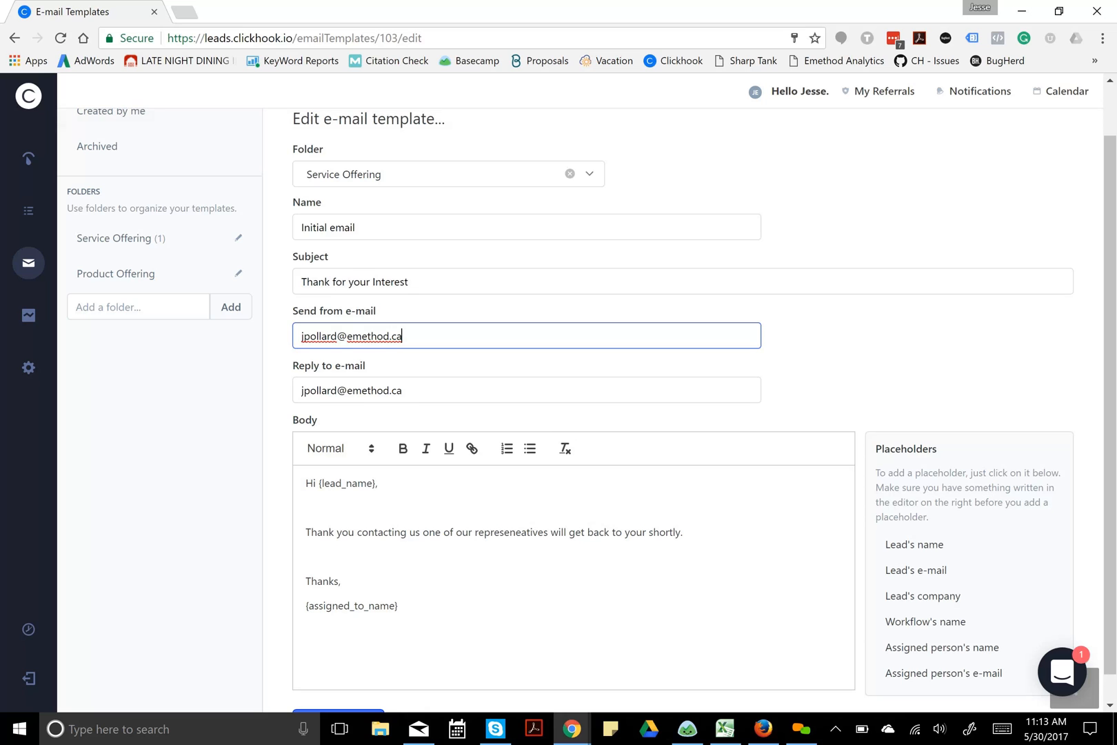
click(552, 579)
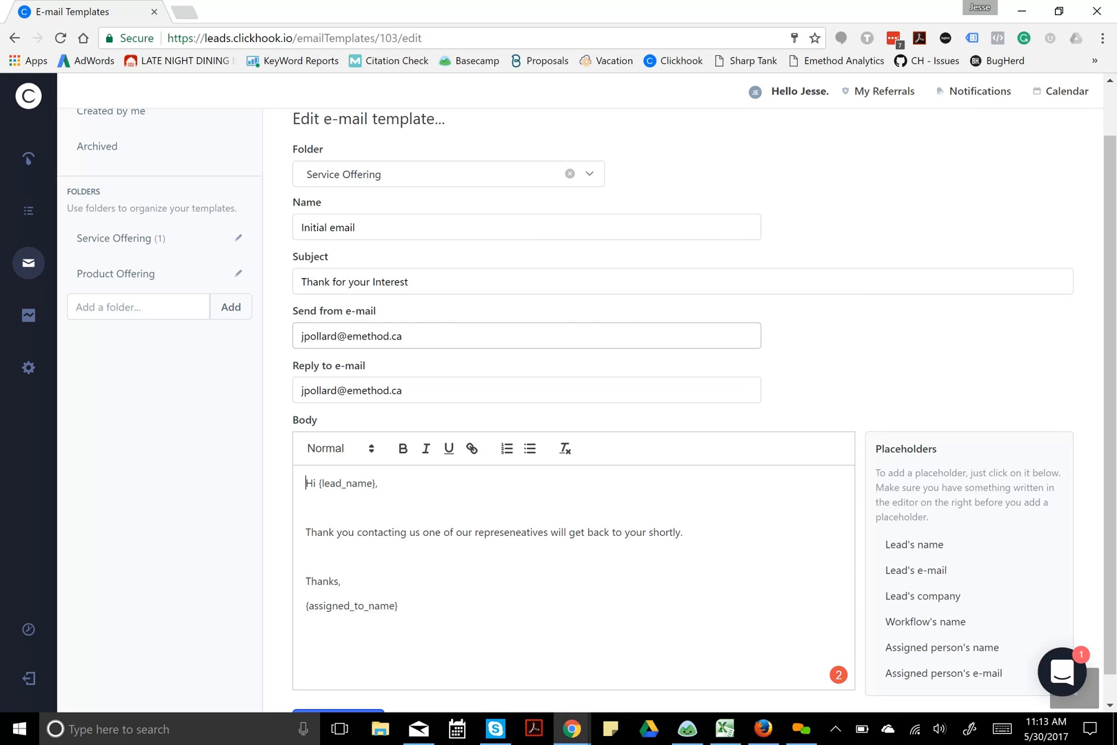
click(401, 336)
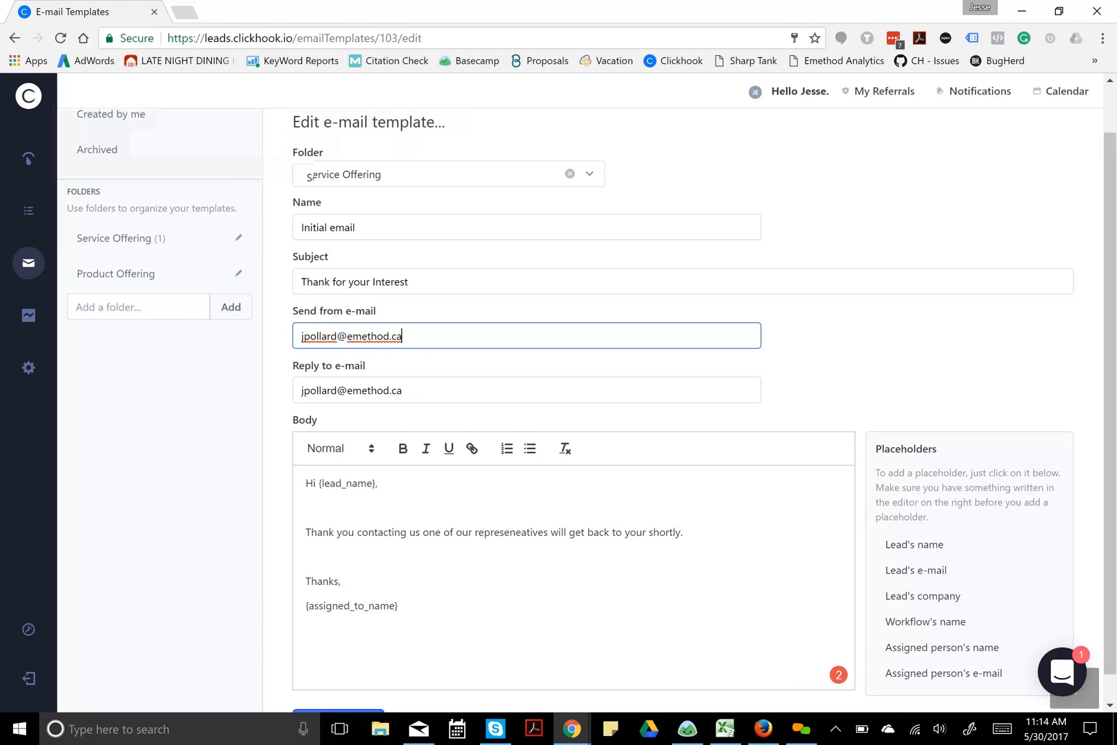
scroll(588, 412, up, 1)
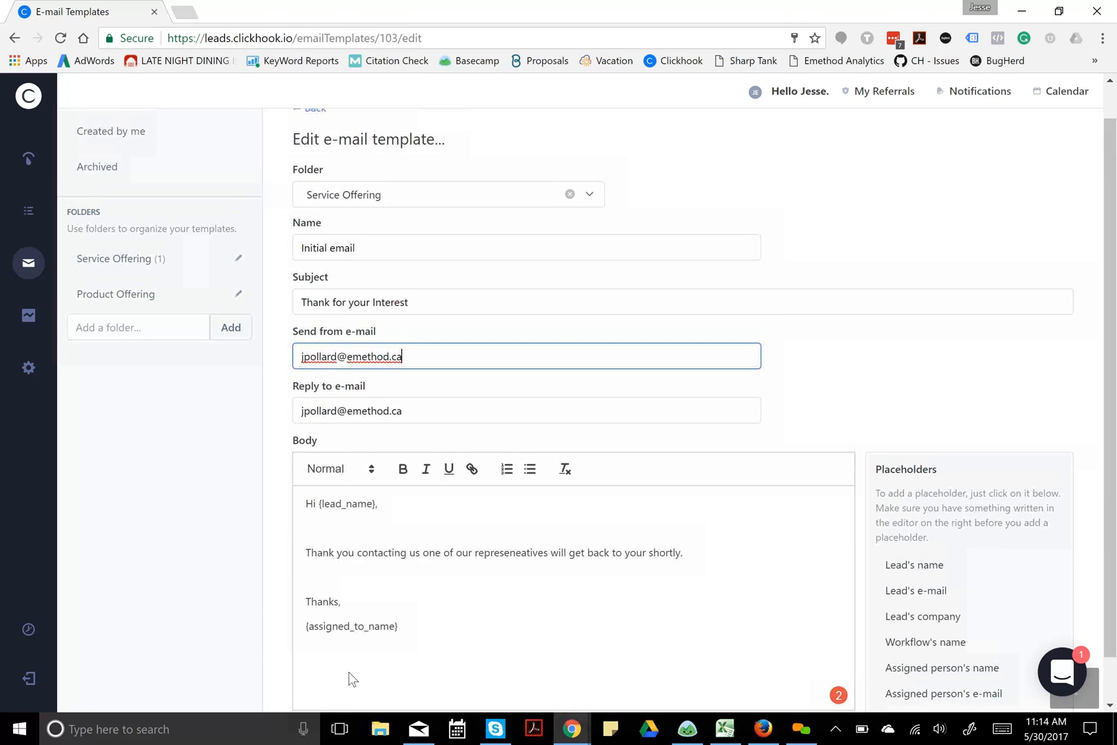
scroll(352, 683, down, 1)
click(354, 696)
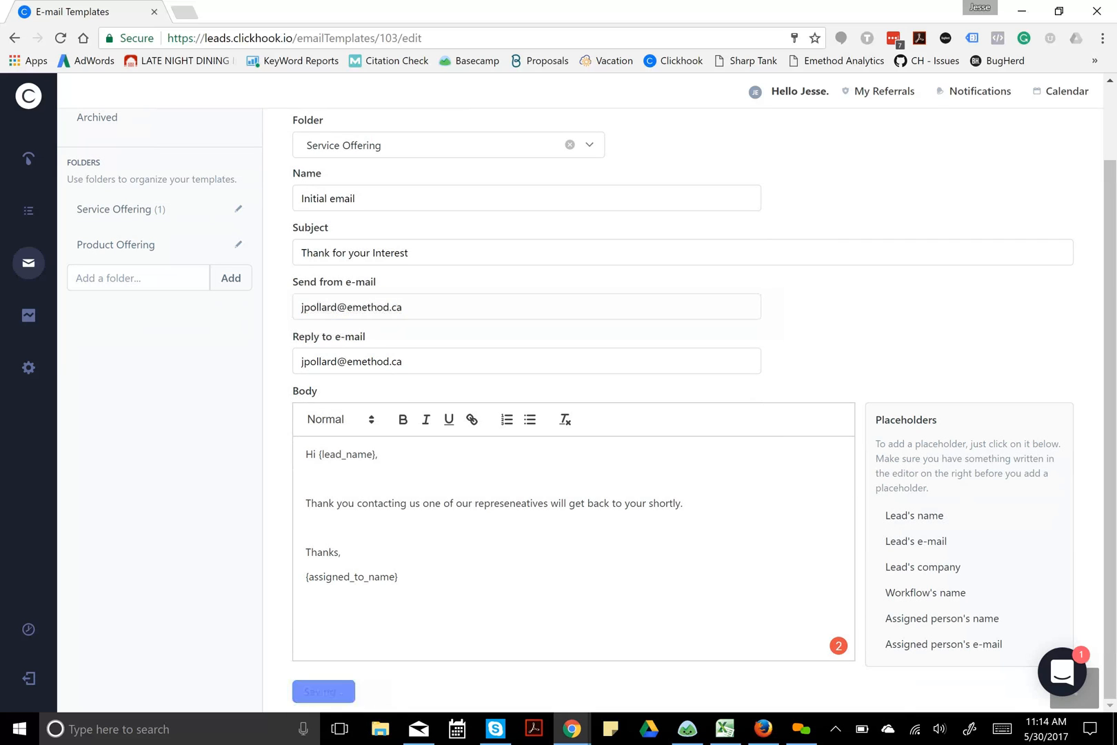
scroll(725, 328, up, 1)
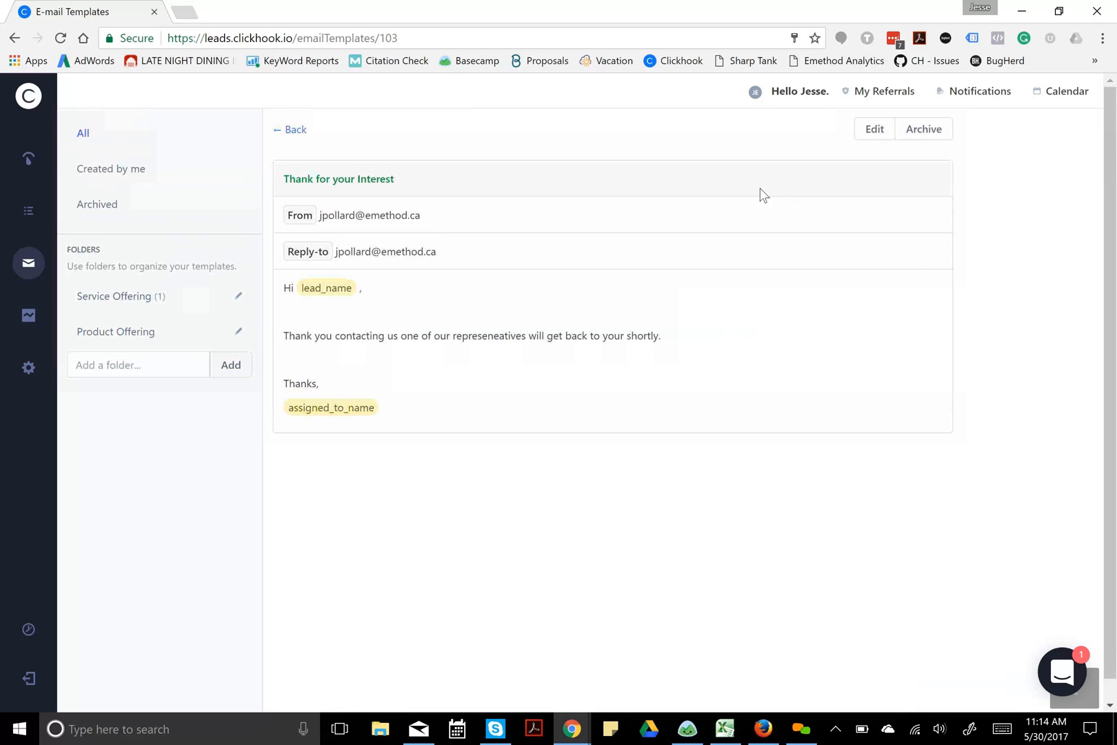
Step: Look over the blank form for adding an e-mail template and return to the template list
click(297, 130)
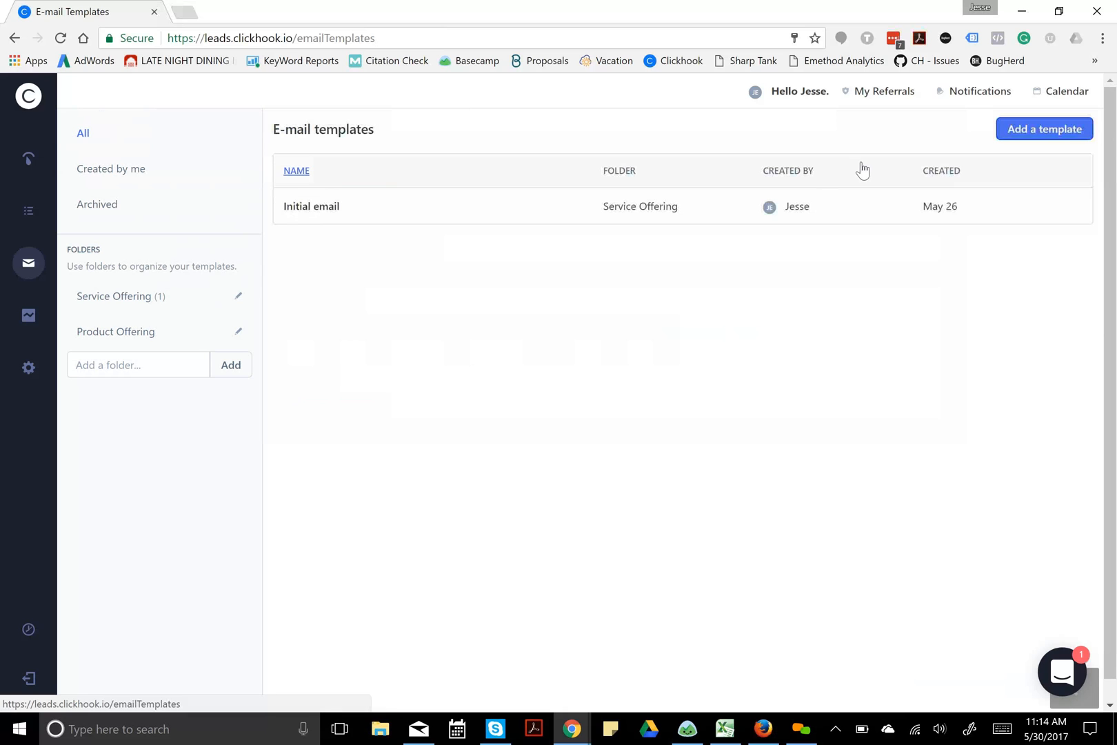
click(1038, 131)
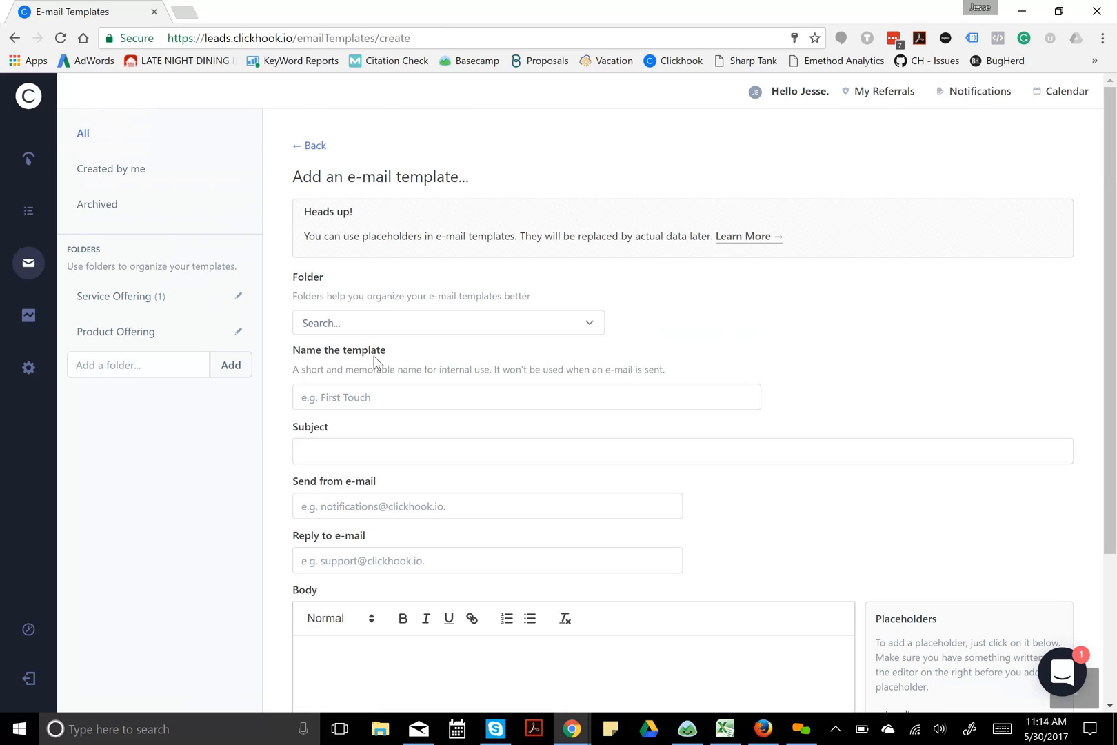
scroll(376, 363, down, 1)
scroll(376, 362, up, 1)
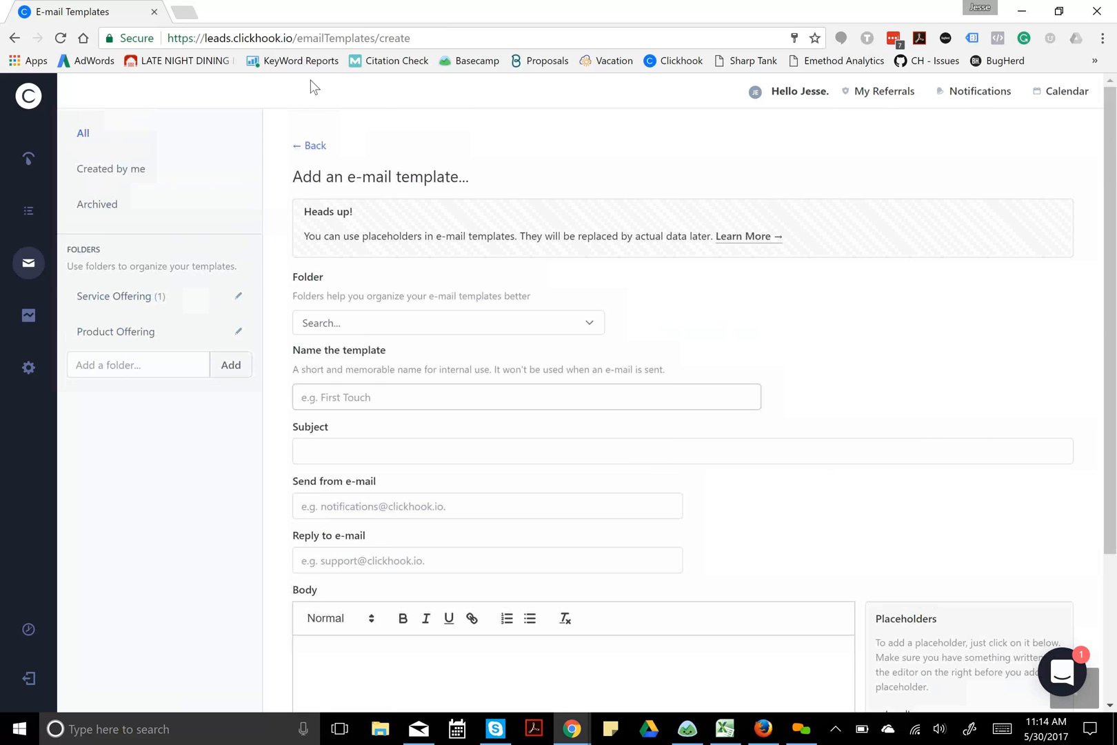
click(307, 145)
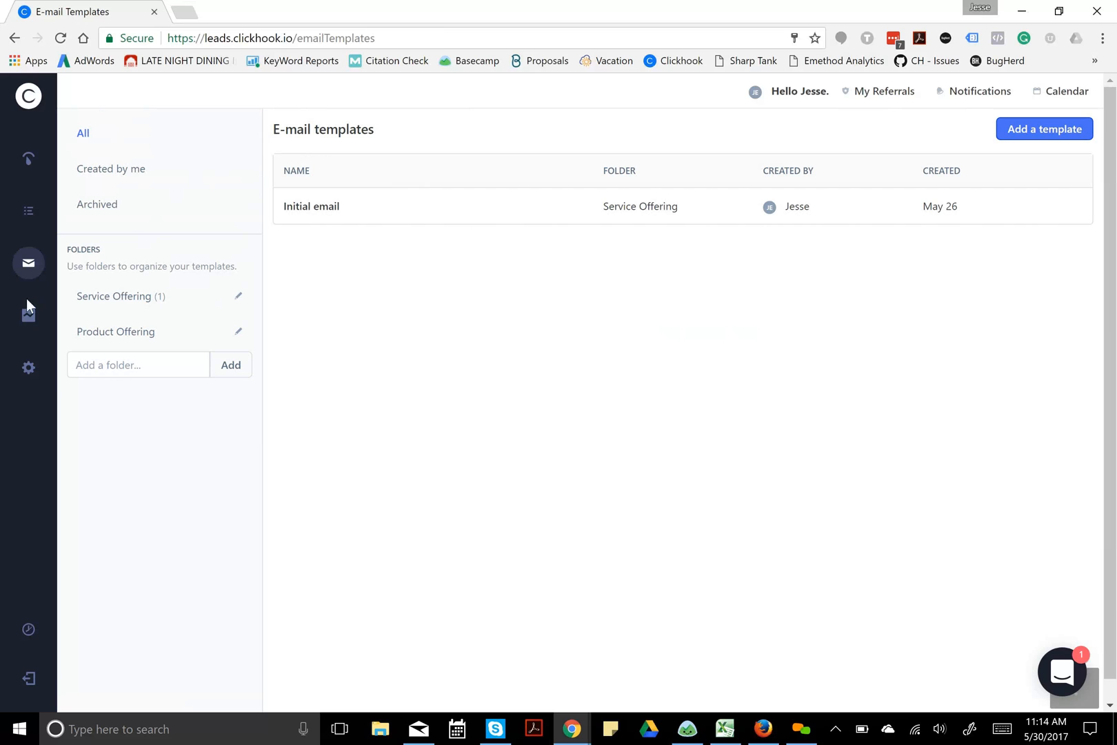
Step: Open the stage settings of the A Product Offering workflow
click(31, 215)
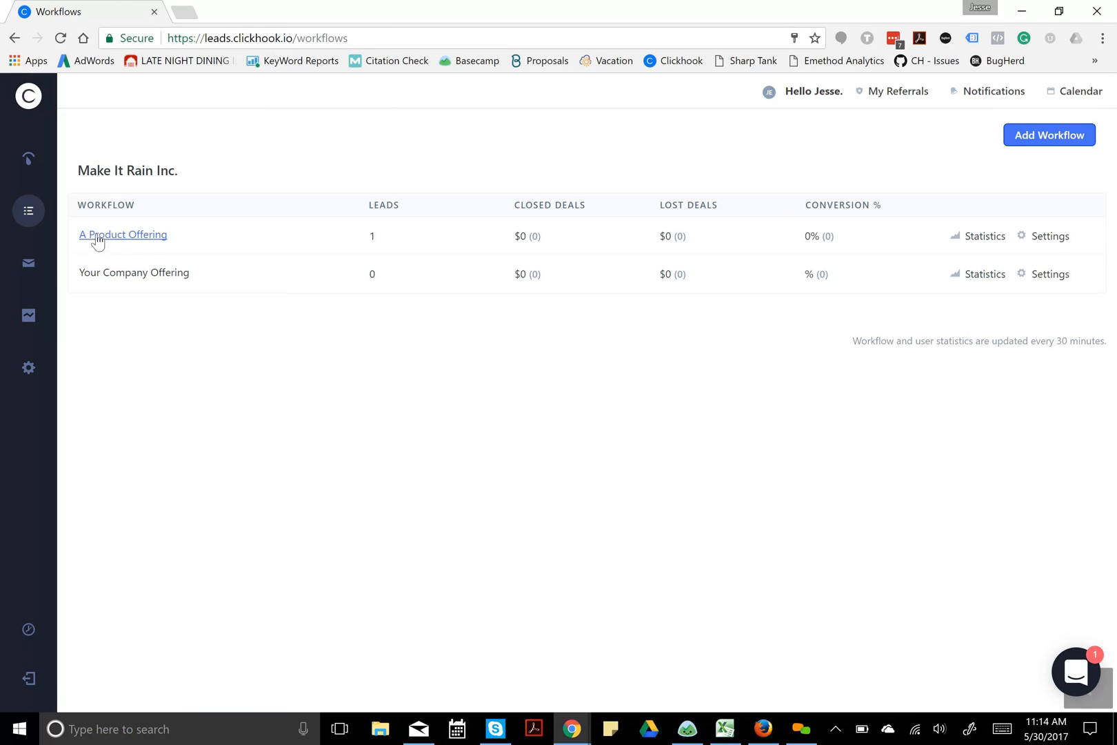
click(1049, 239)
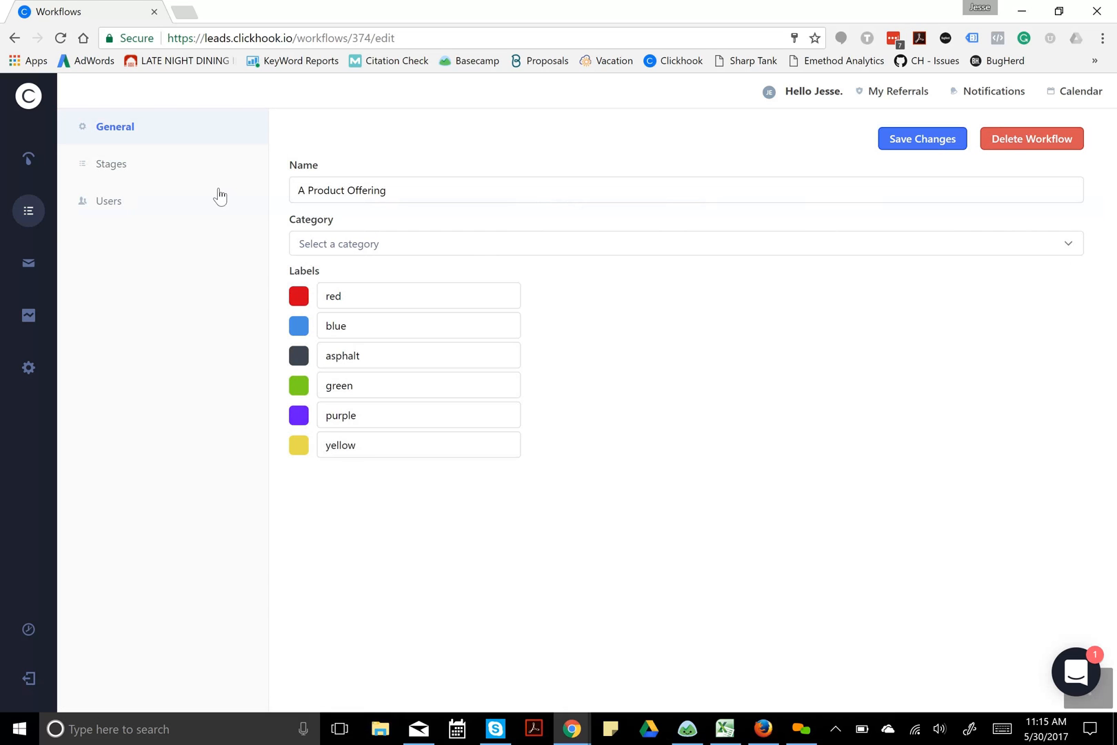
click(162, 176)
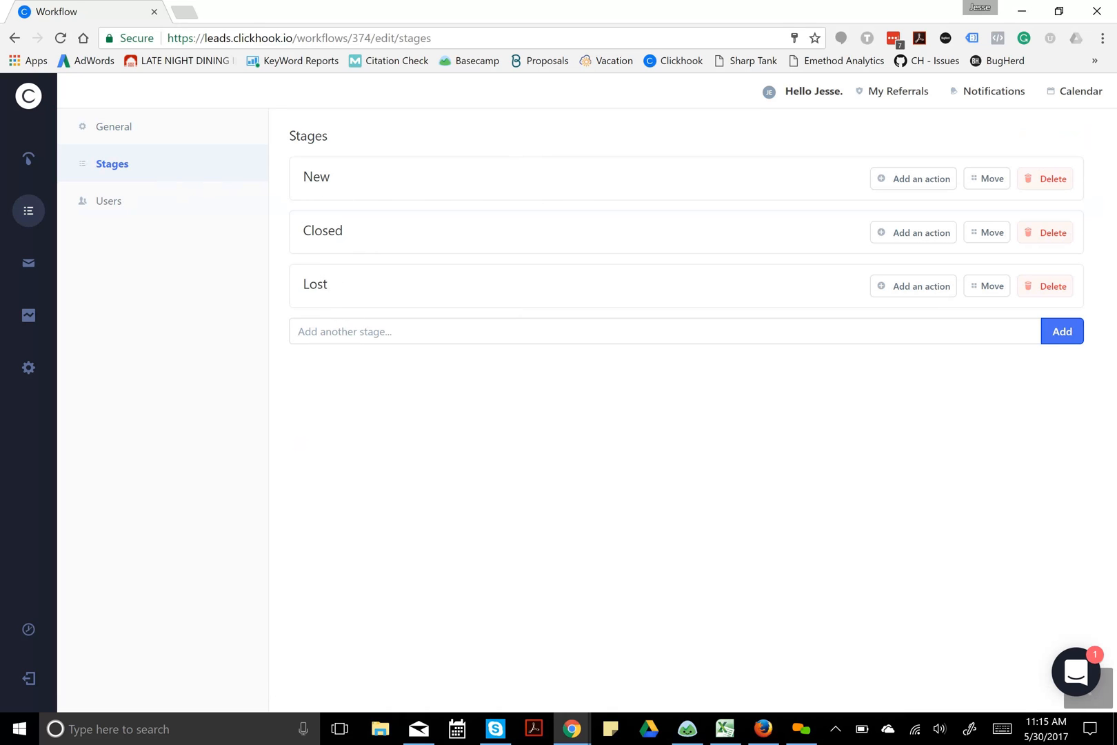
click(336, 331)
text(Contacted)
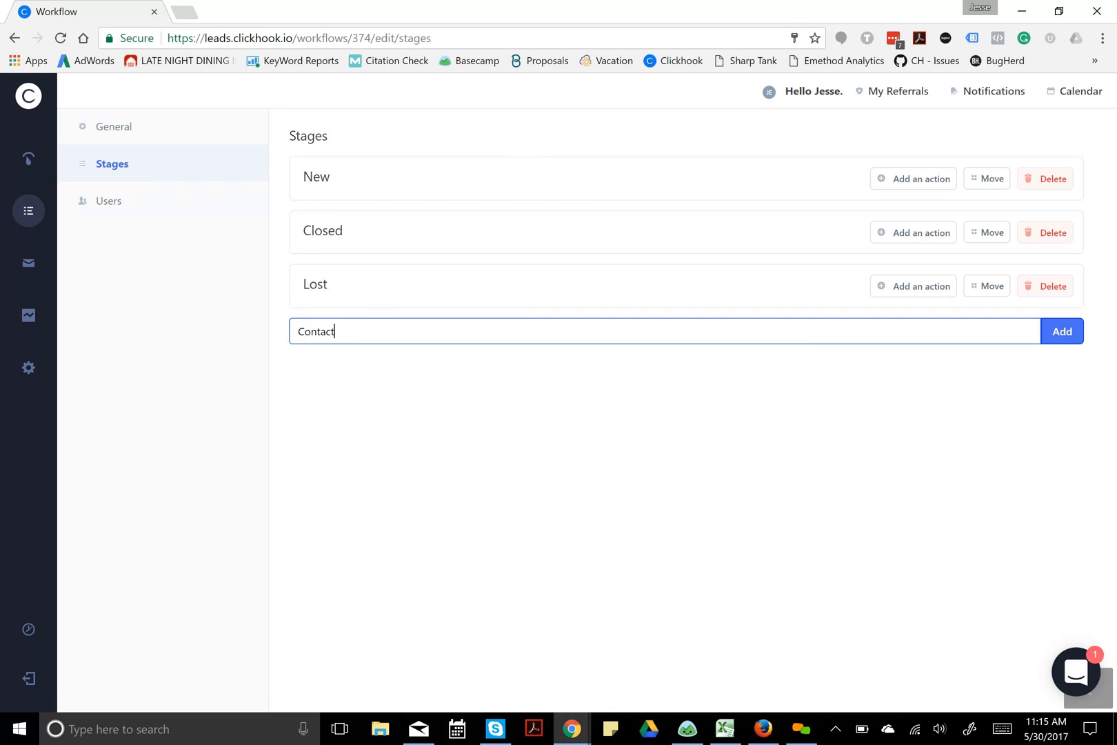
key(BackSpace)
key(BackSpace)
key(BackSpace)
key(BackSpace)
key(BackSpace)
key(BackSpace)
key(BackSpace)
key(BackSpace)
click(446, 449)
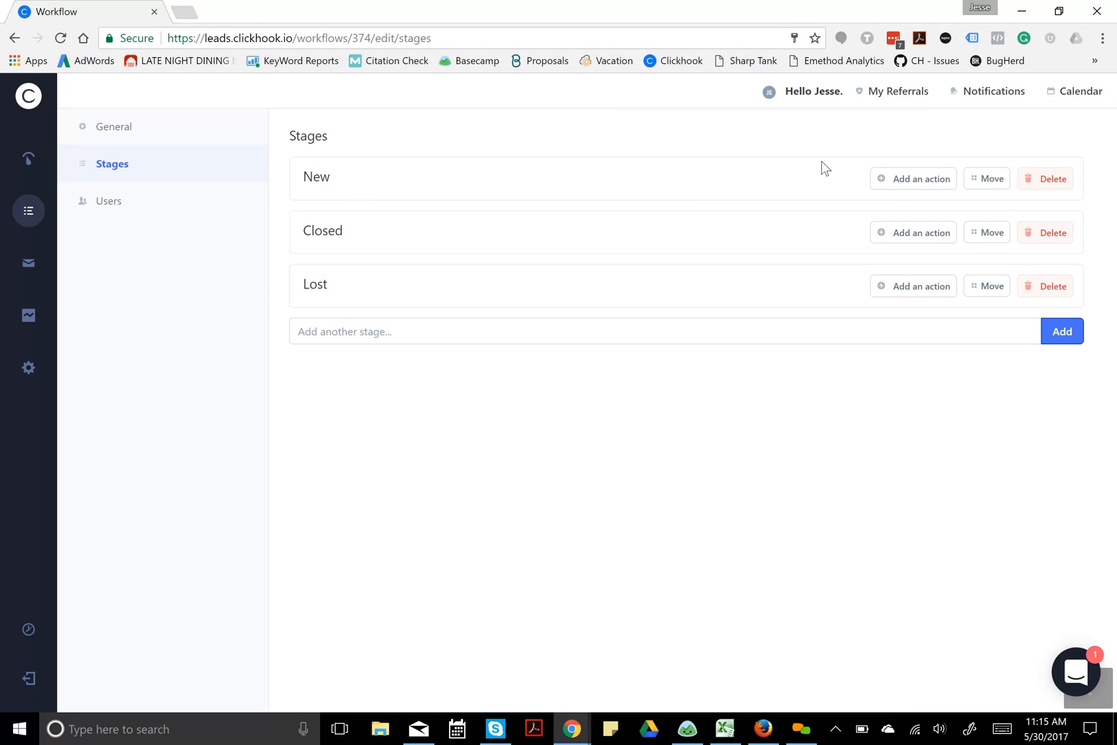
Step: Set up an e-mail action on the New stage with a 5-minute wait and the Initial email template
click(901, 184)
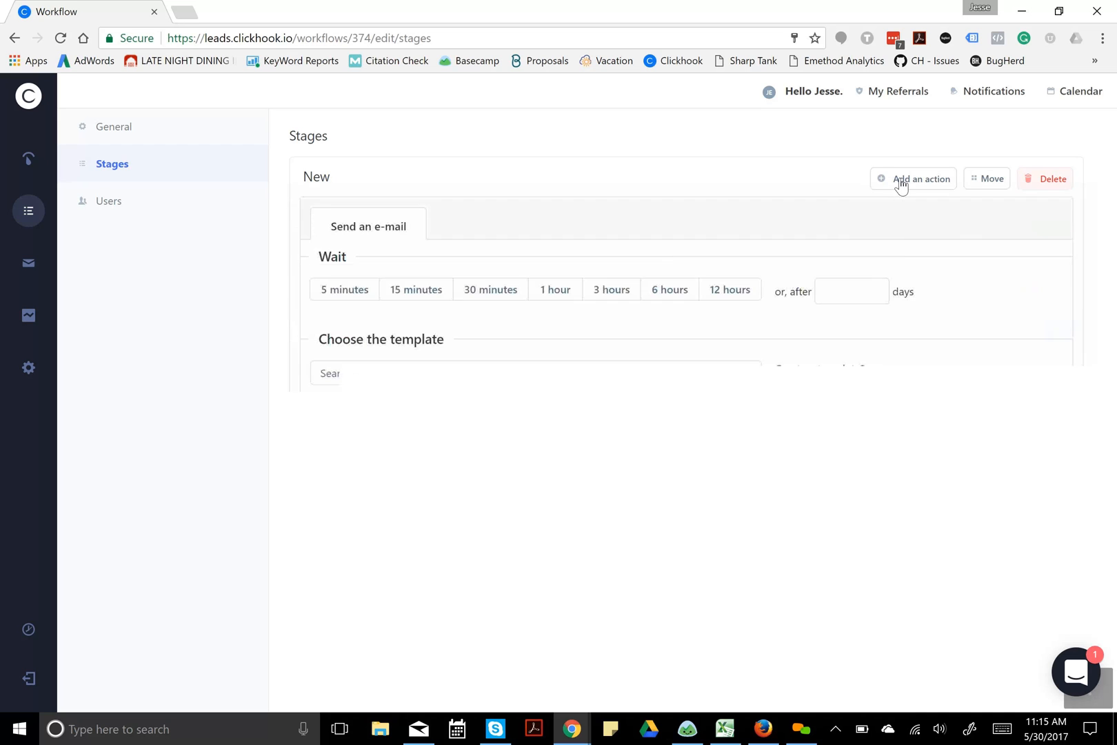
click(355, 295)
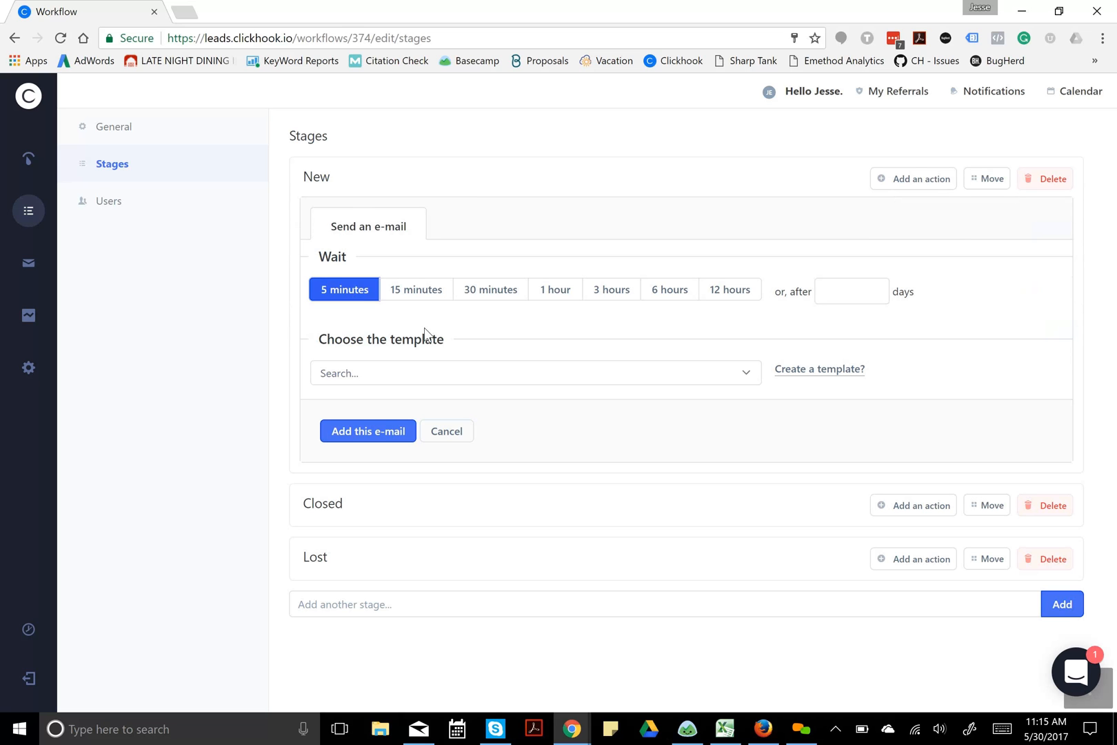
click(744, 378)
click(394, 436)
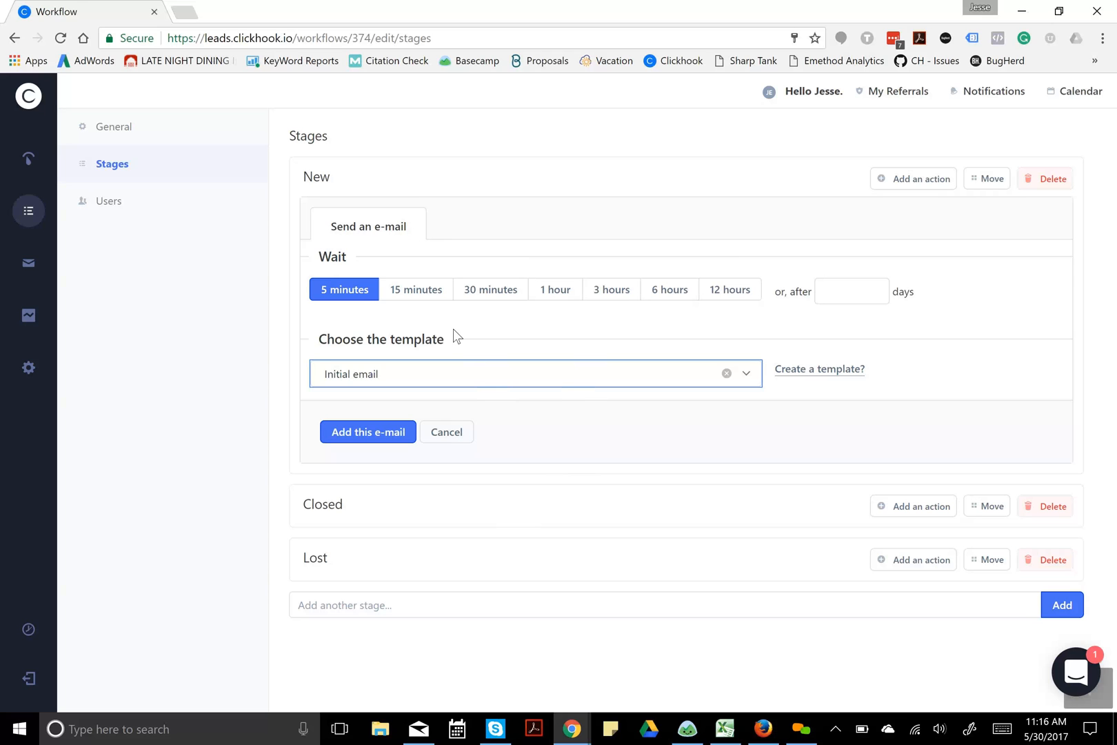
Step: Examine the e-mails sent to the Test lead and return to the list of all leads
click(33, 174)
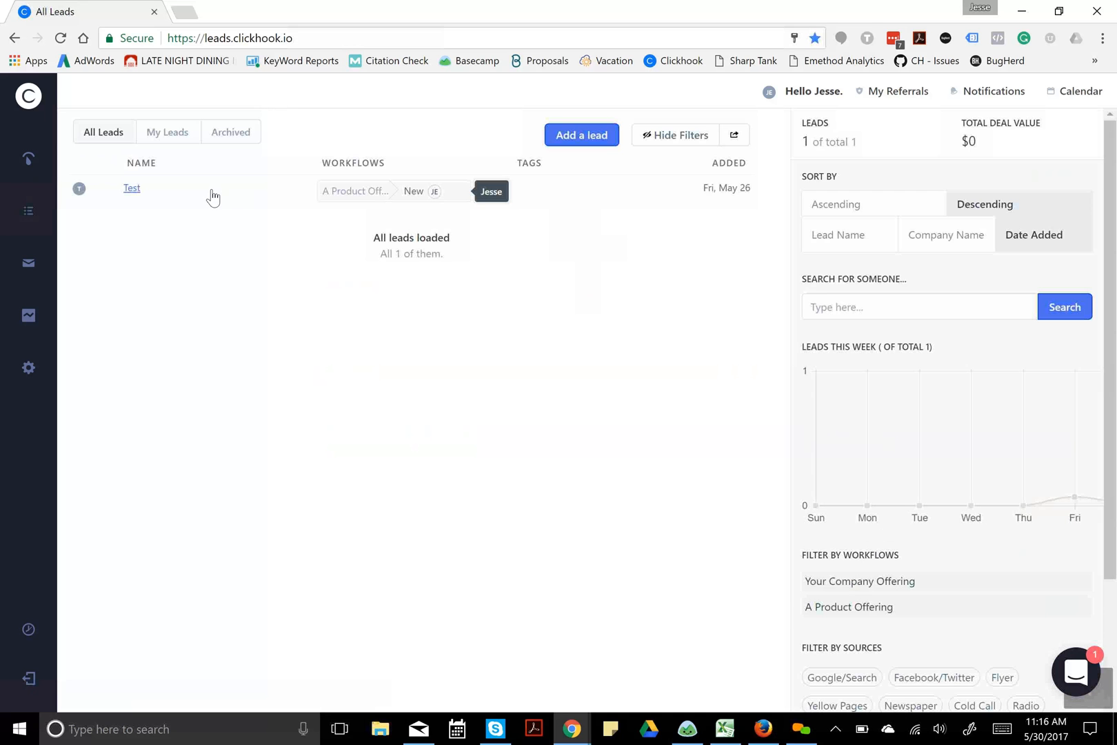
click(218, 198)
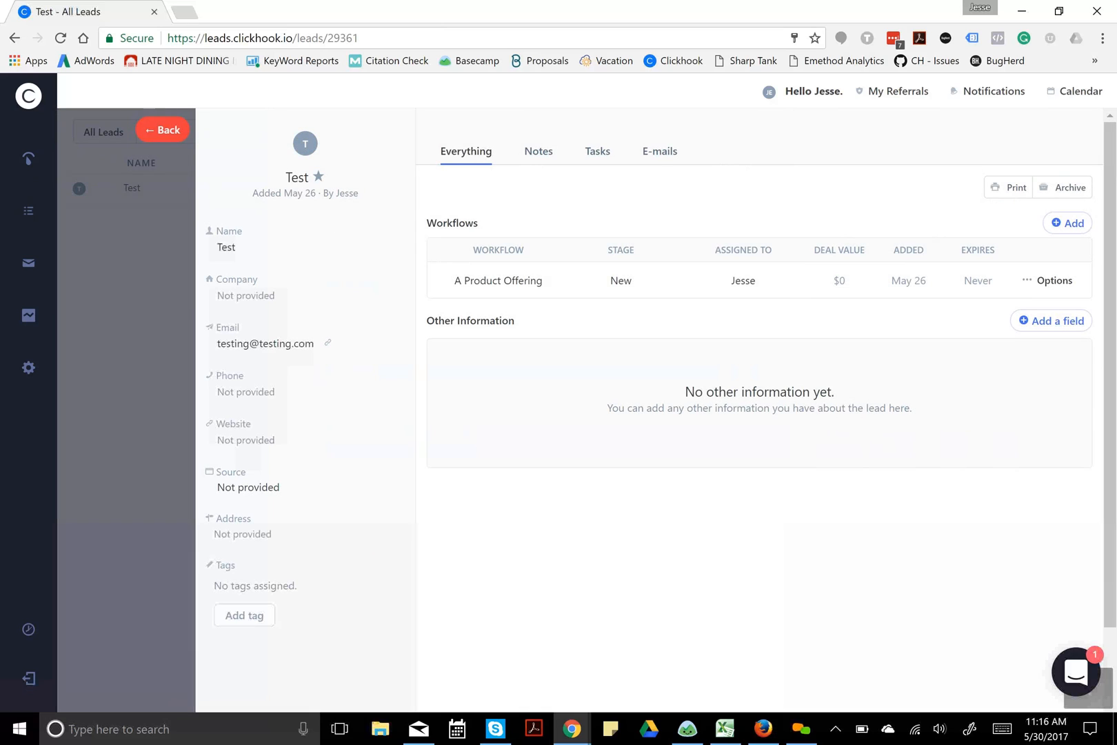
click(660, 157)
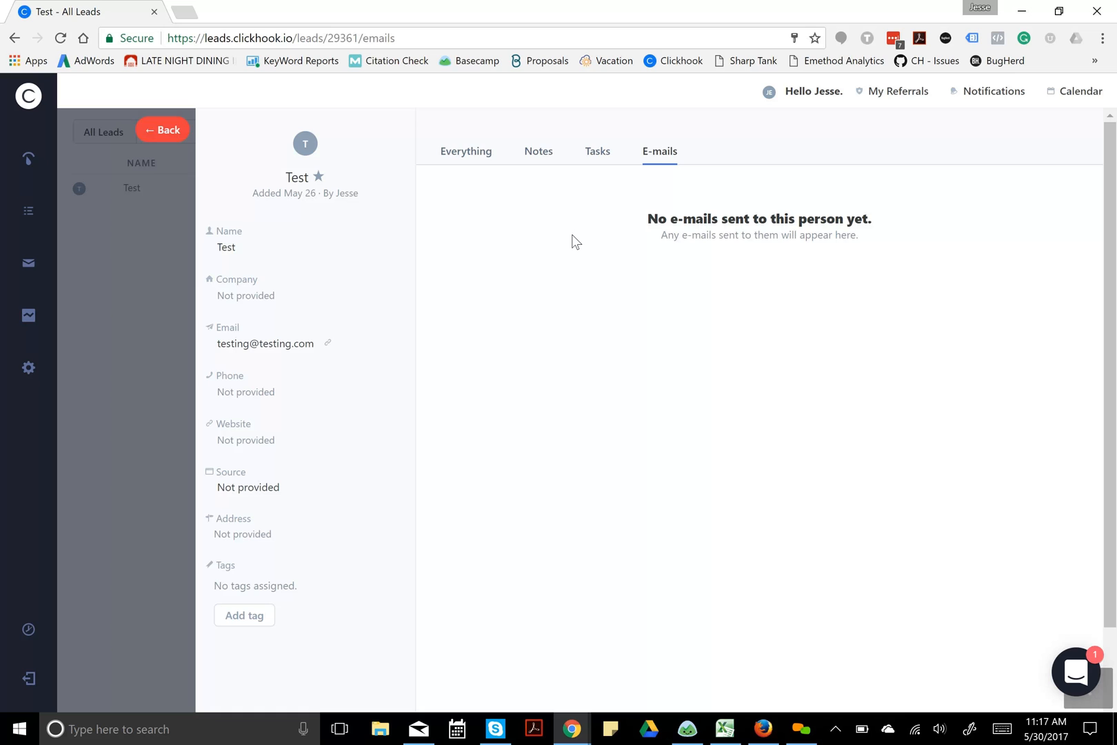
scroll(575, 243, down, 1)
scroll(575, 242, up, 1)
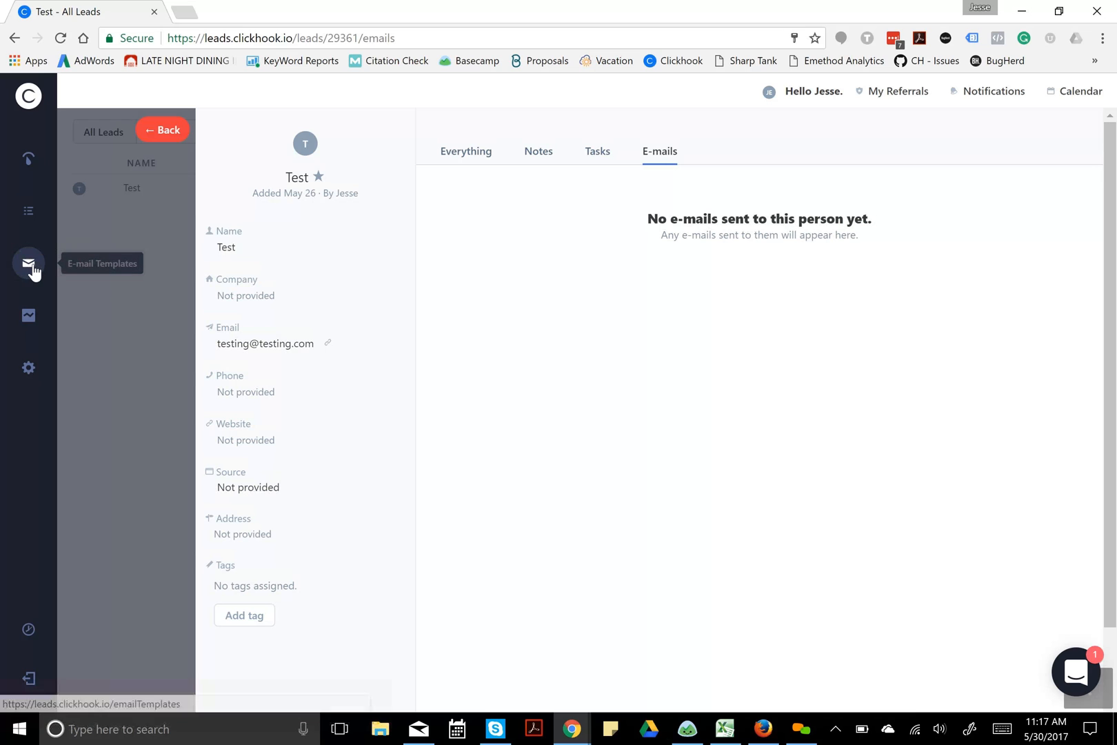
click(173, 138)
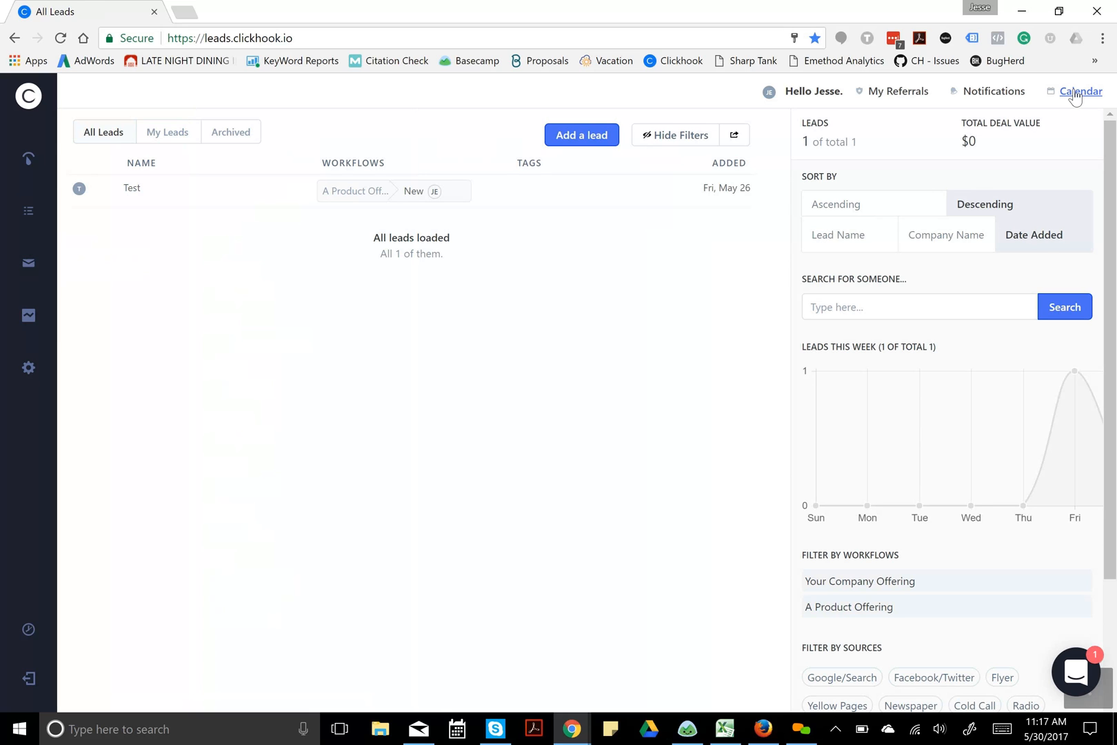
Step: View the notifications page and the monthly calendar
click(983, 97)
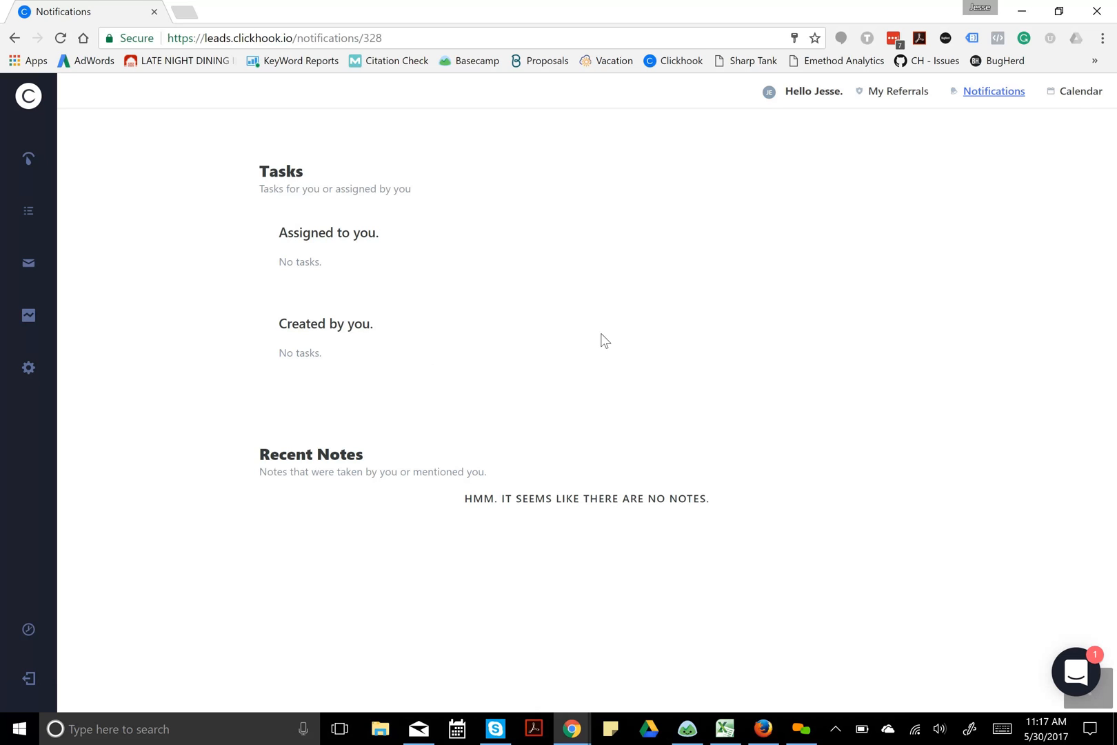
click(1076, 94)
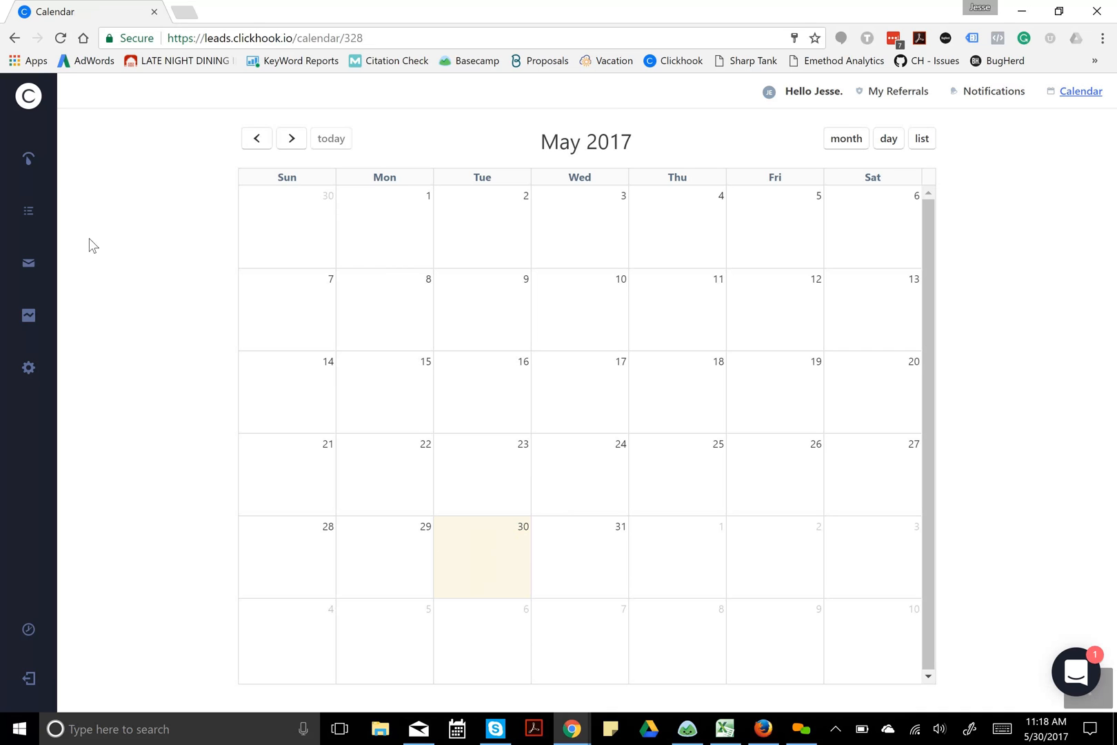
Step: Open the tasks of the Test lead from the list of all leads
click(29, 170)
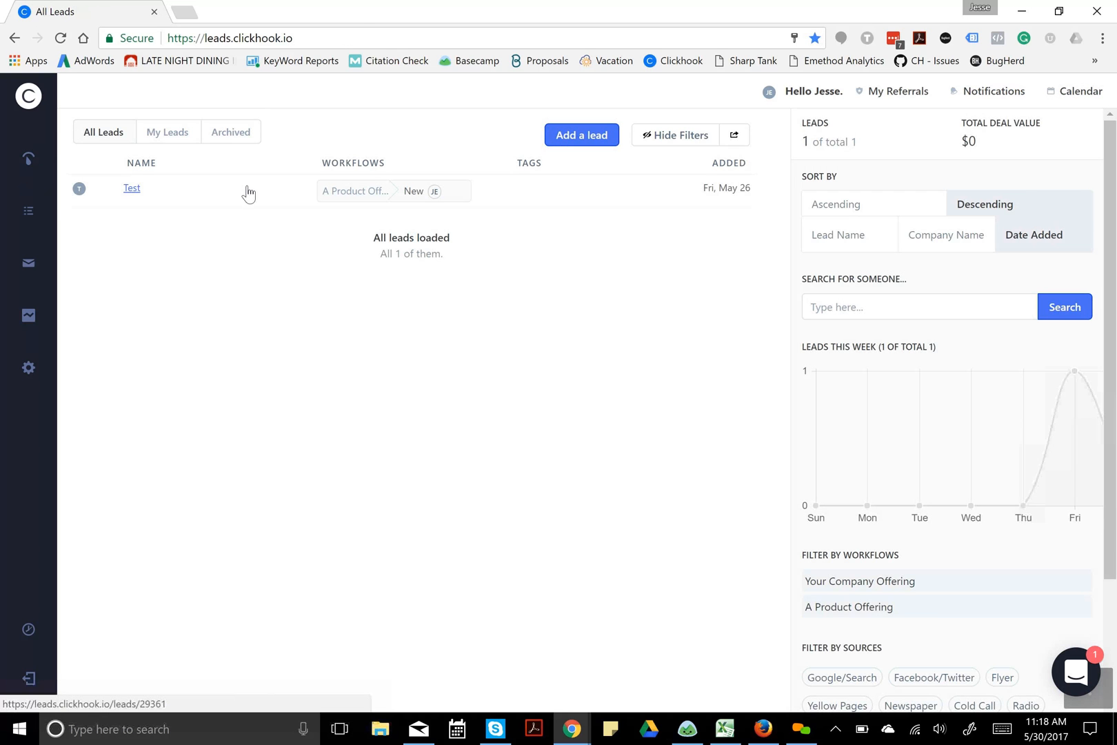
click(248, 194)
click(600, 156)
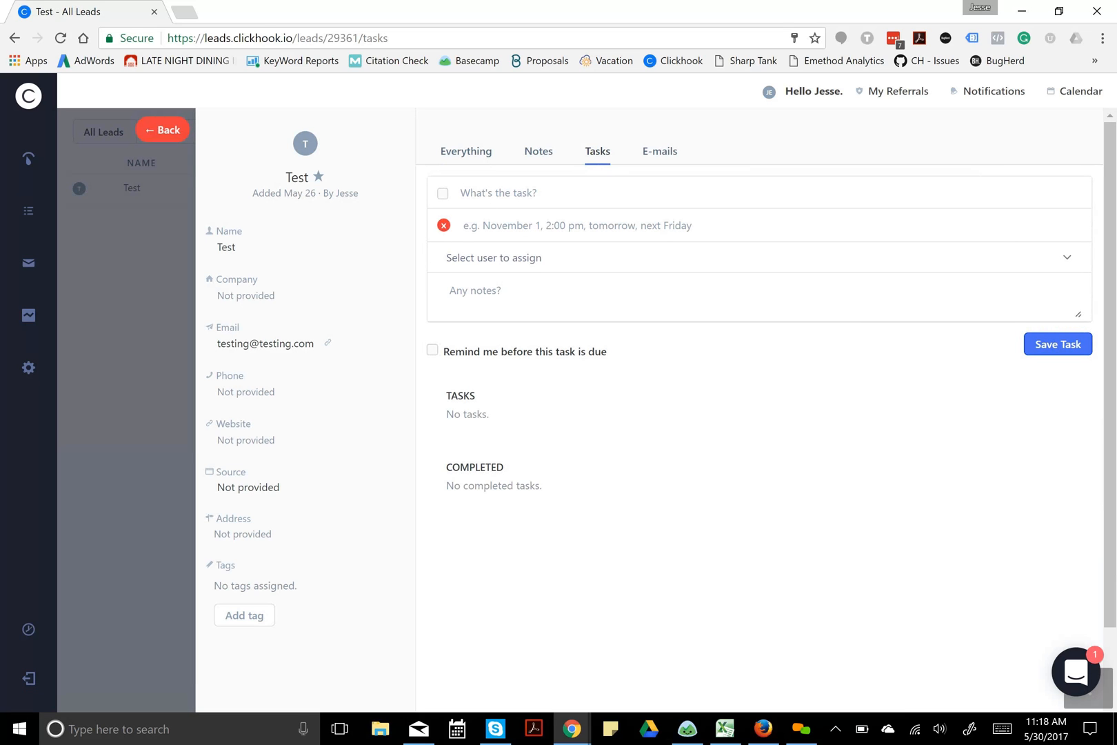
Step: Title the new task of the Test lead Follow Up
text(Follow )
text(Up)
text(Nov)
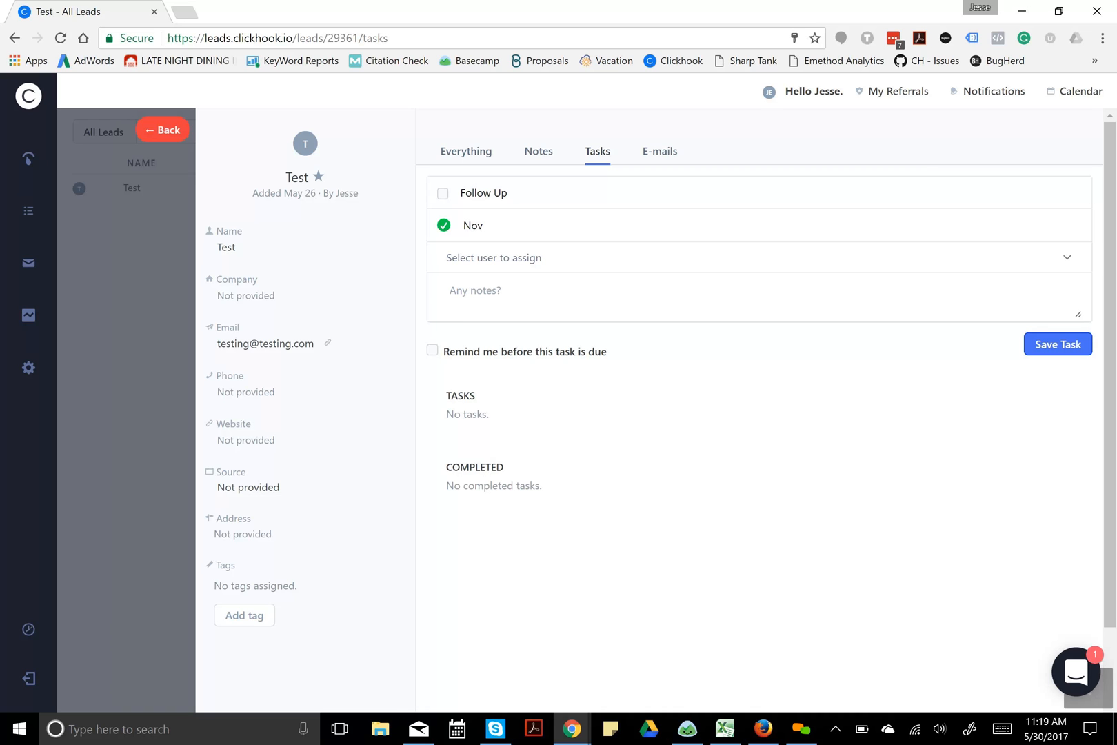
text( 1, @;)
key(BackSpace)
key(BackSpace)
text(2:00PM)
key(ctrl+a)
key(BackSpace)
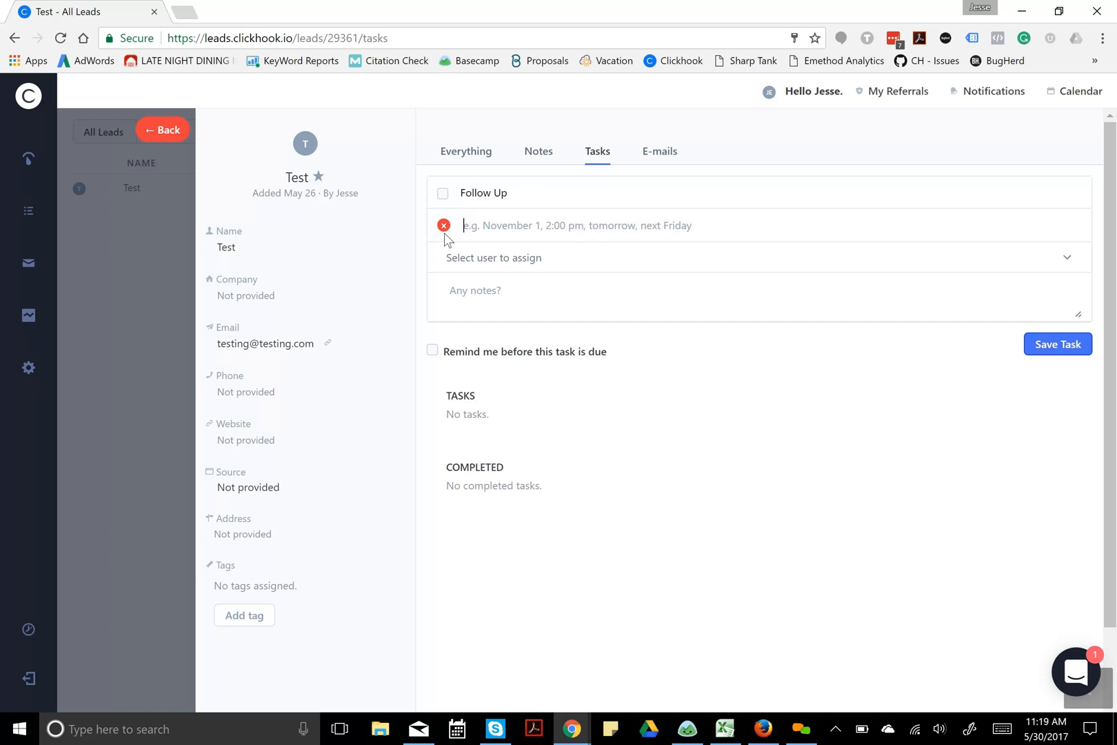
text(tom)
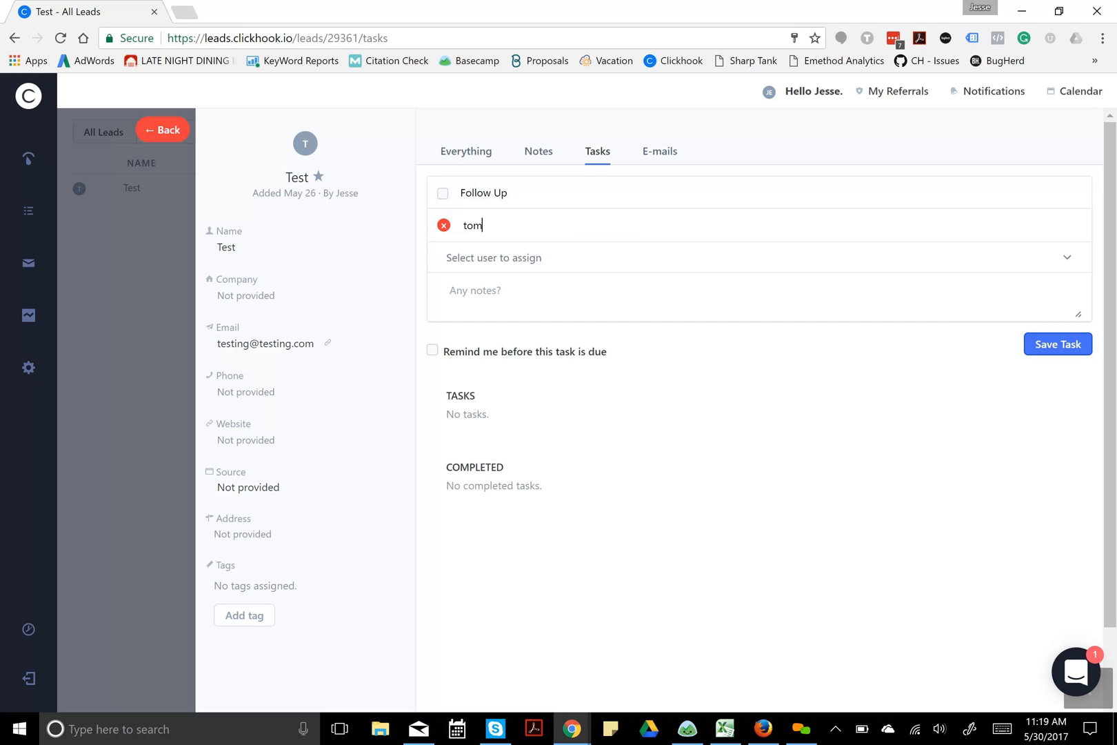
text(orrow)
key(BackSpace)
key(BackSpace)
key(BackSpace)
key(BackSpace)
key(BackSpace)
key(BackSpace)
key(BackSpace)
key(BackSpace)
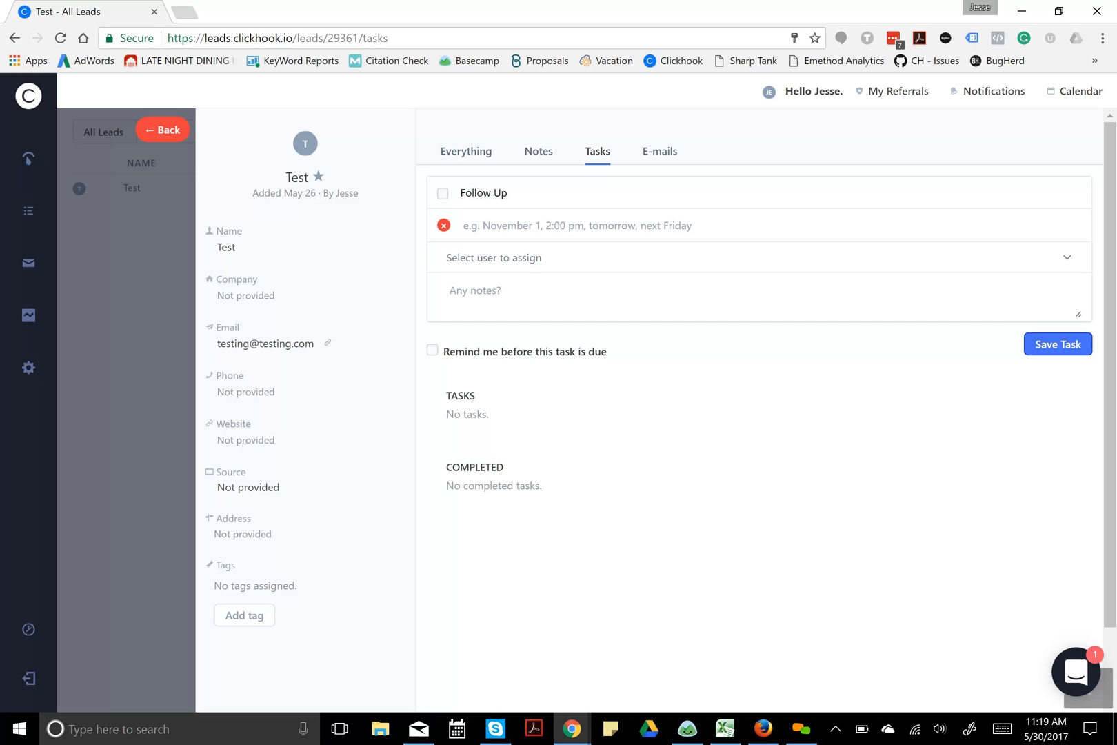
Step: Set the Follow Up task's due date to May 31st 11:22AM
text(May)
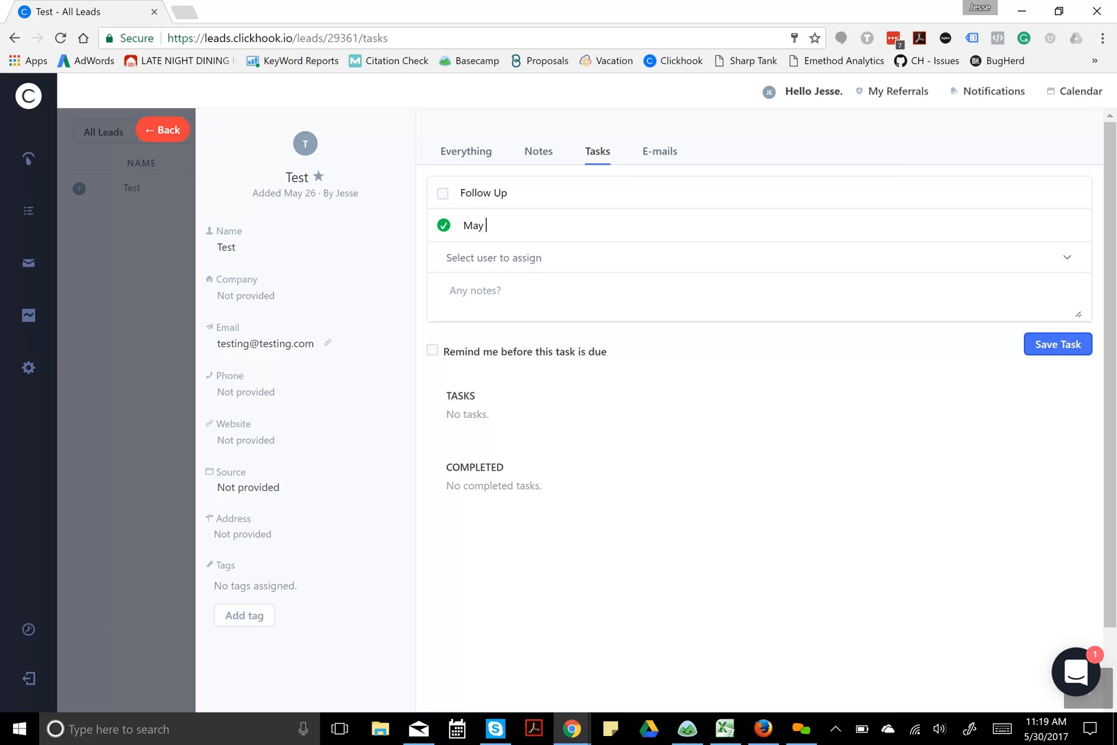
text( 31st)
text(!)
key(BackSpace)
text(11:22Am)
key(BackSpace)
text(M)
key(Tab)
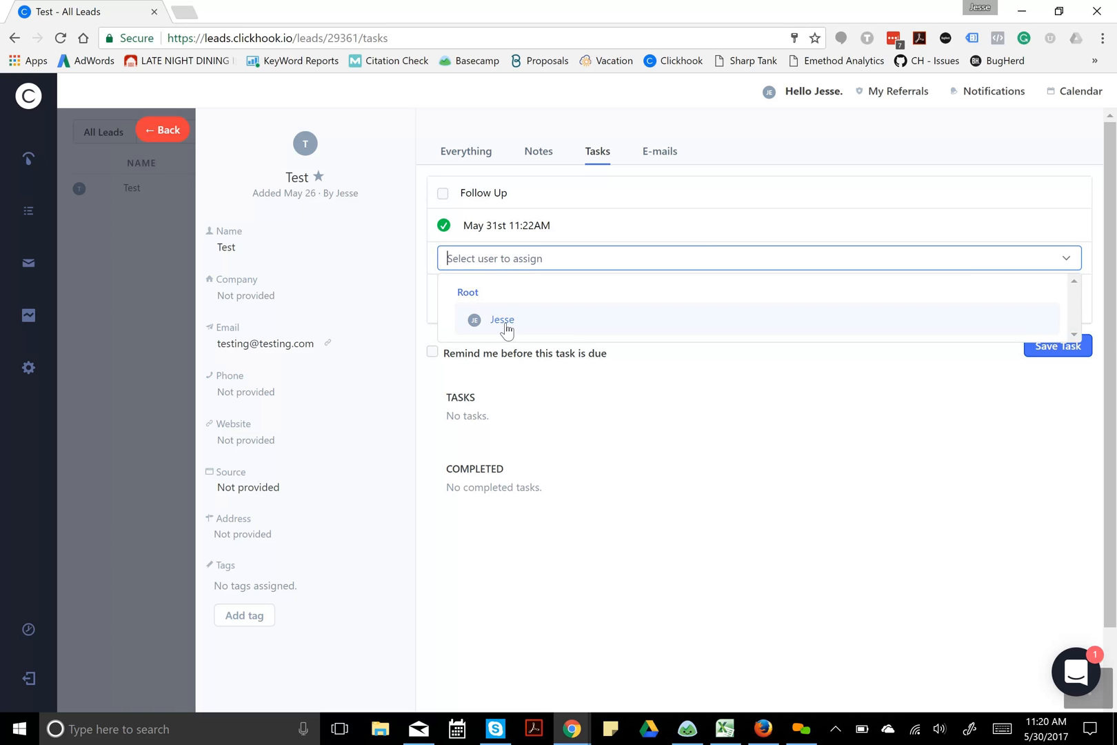
Step: Assign the task to the Root user, add the note "Thaotjreof", enable the due reminder and save the task
click(504, 323)
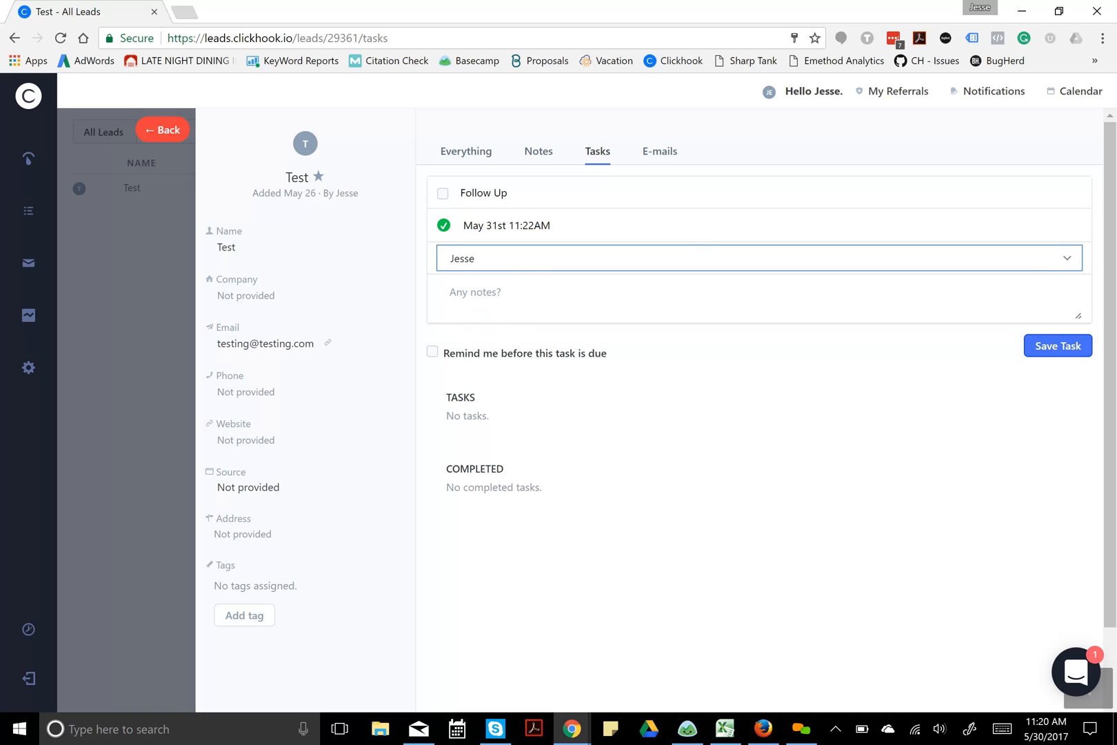
click(498, 296)
text(T)
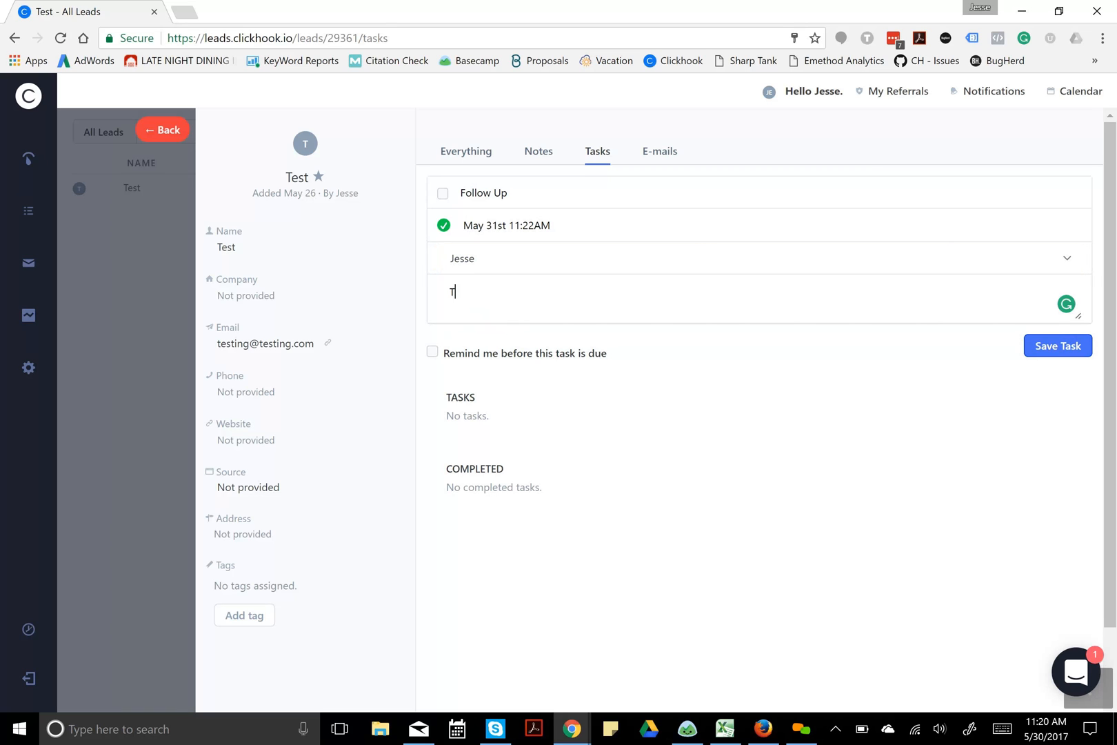
text(haotjreof)
click(432, 354)
click(1056, 349)
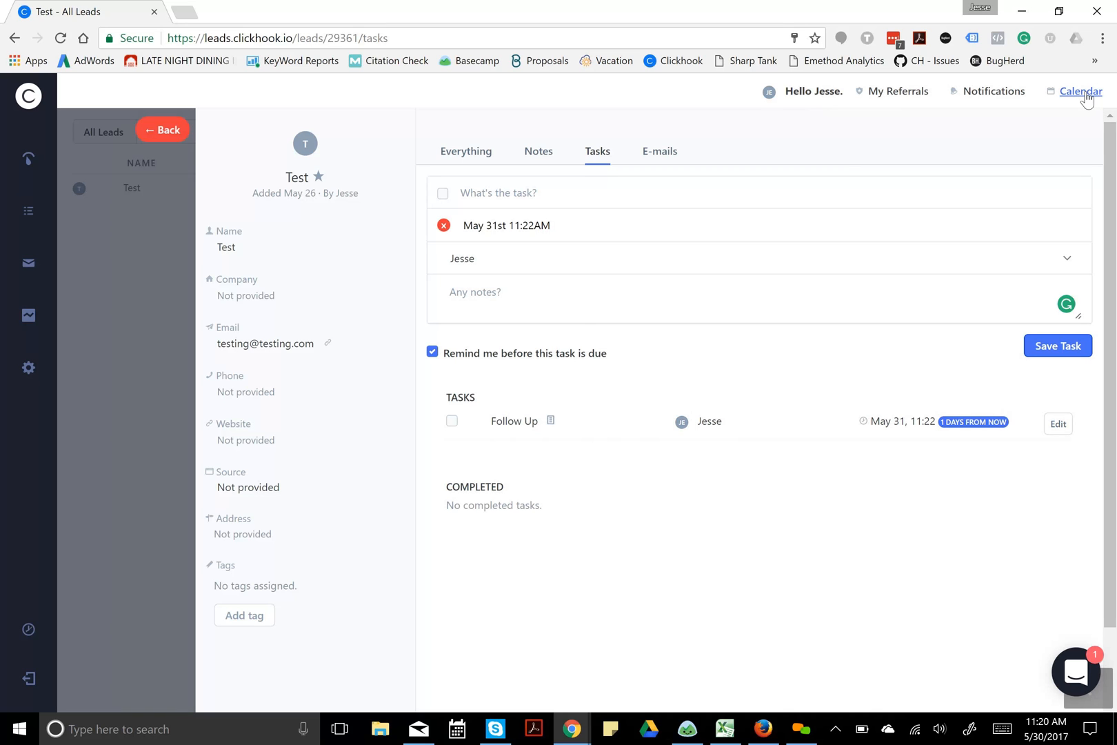
Step: Open the Follow Up task from May 31 in the calendar and mark it as completed
click(1085, 97)
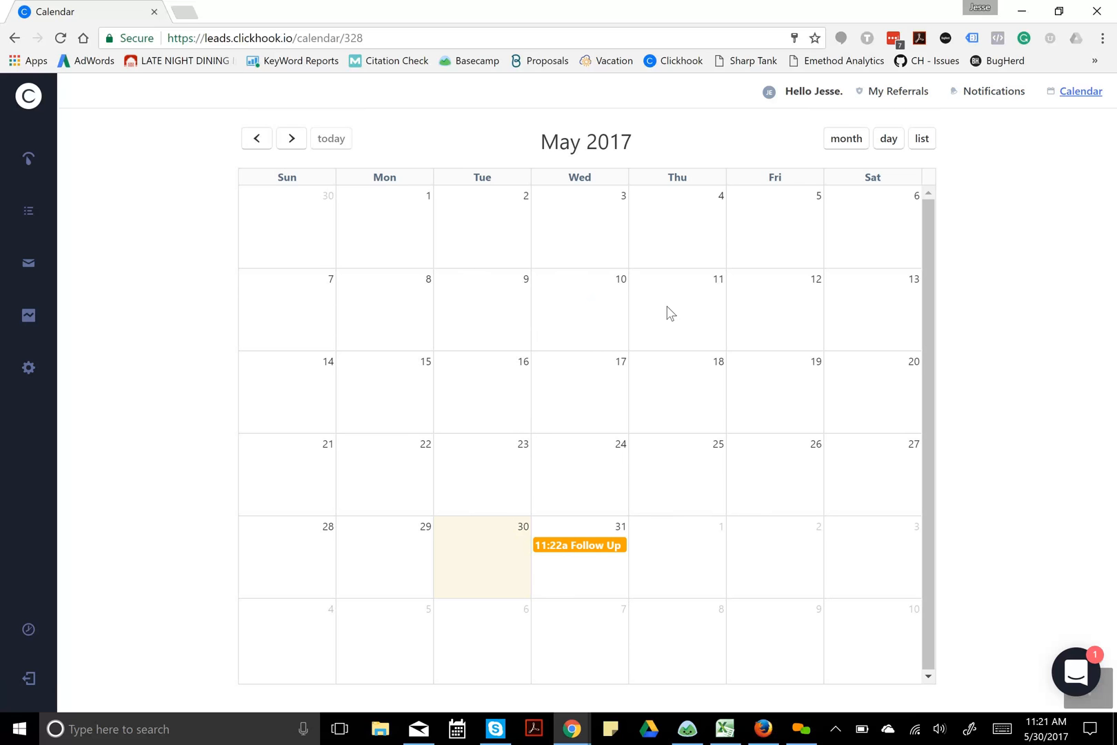
click(571, 546)
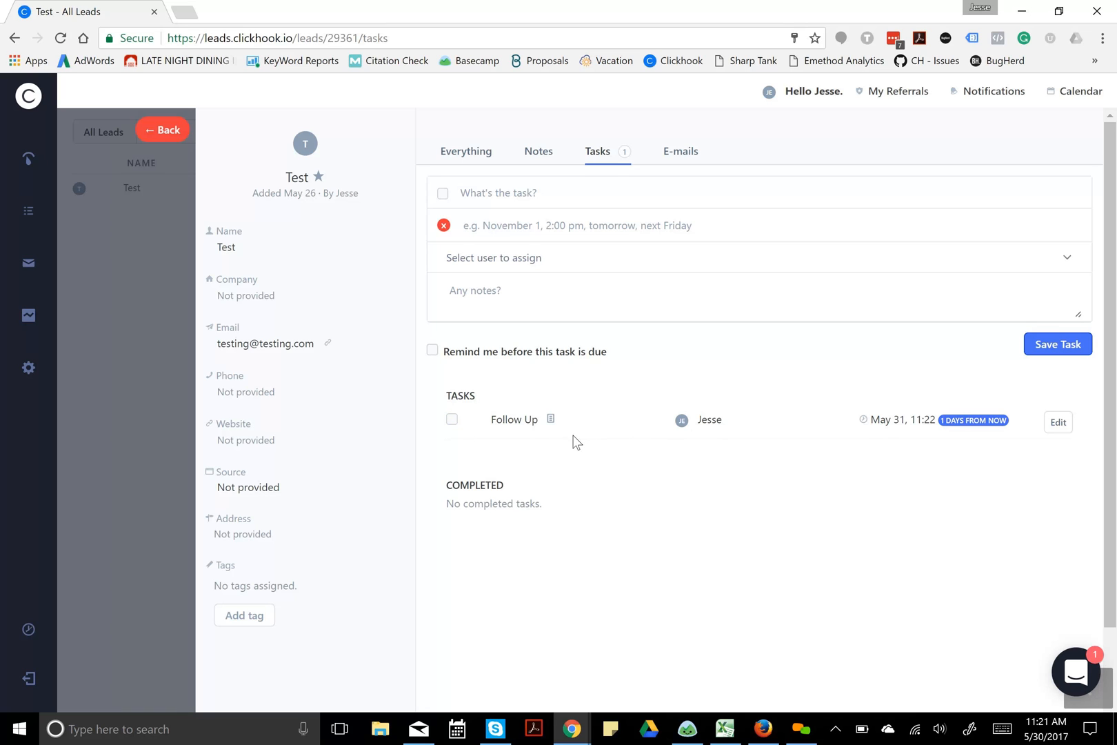
click(453, 421)
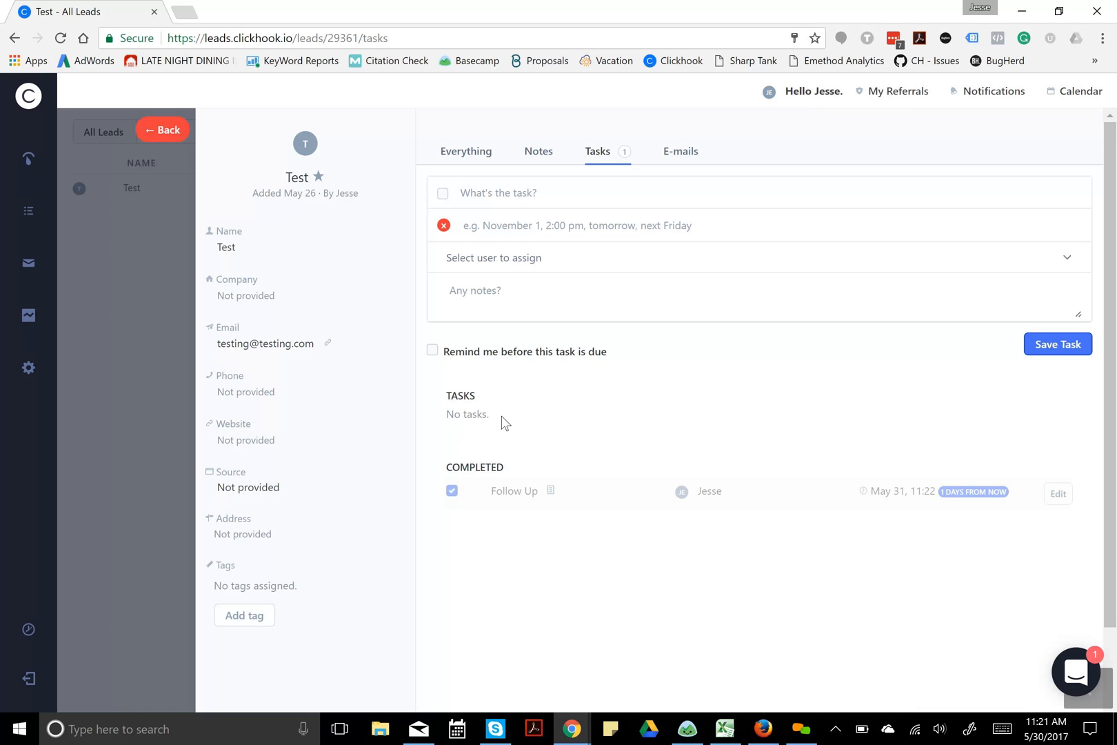
Step: Examine the calendar in its day, list and month views, look ahead to June 2017 and return to the current month
click(1079, 93)
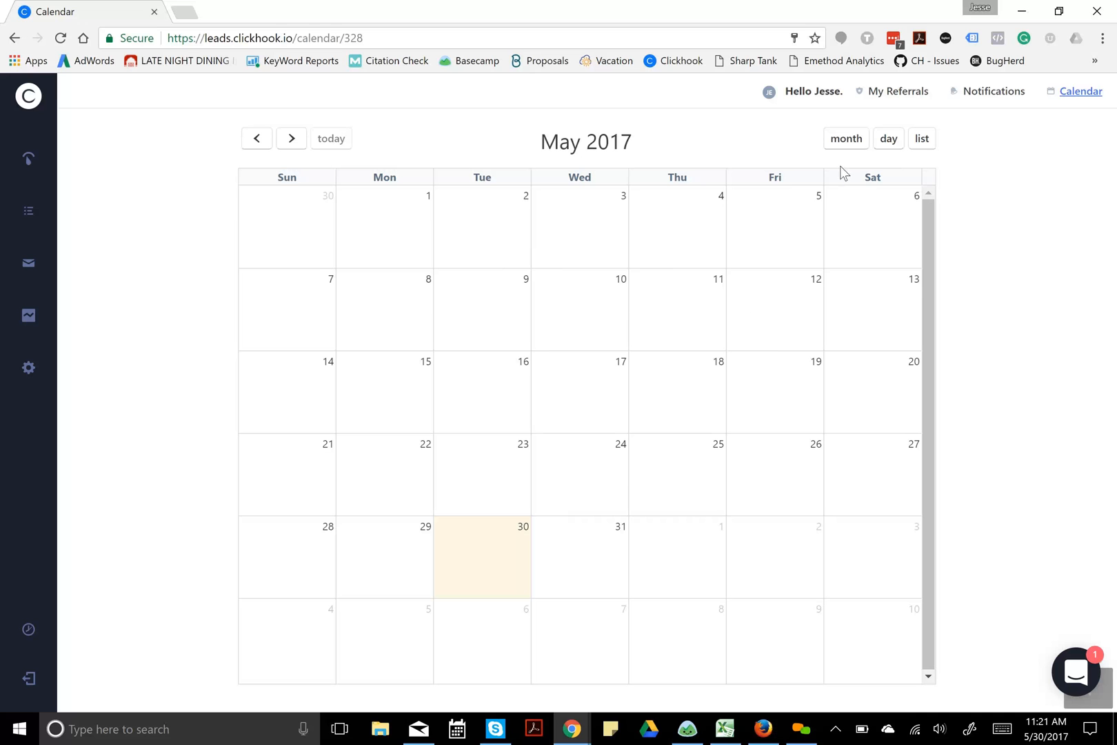
click(888, 145)
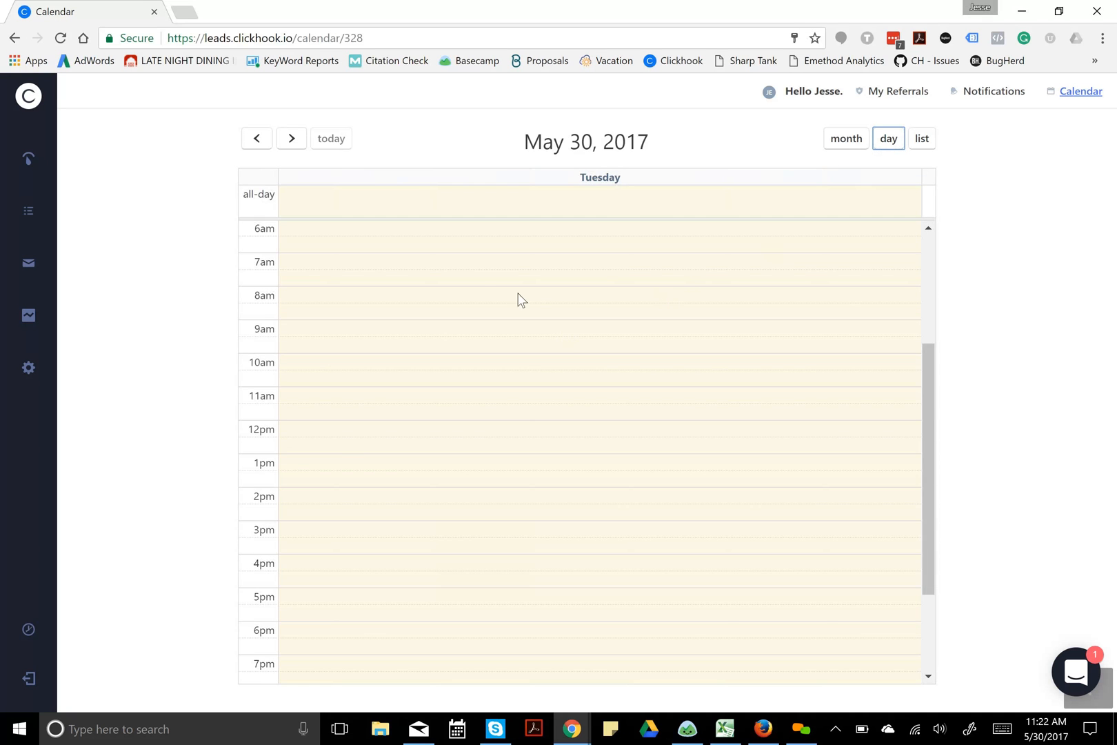
scroll(476, 280, up, 5)
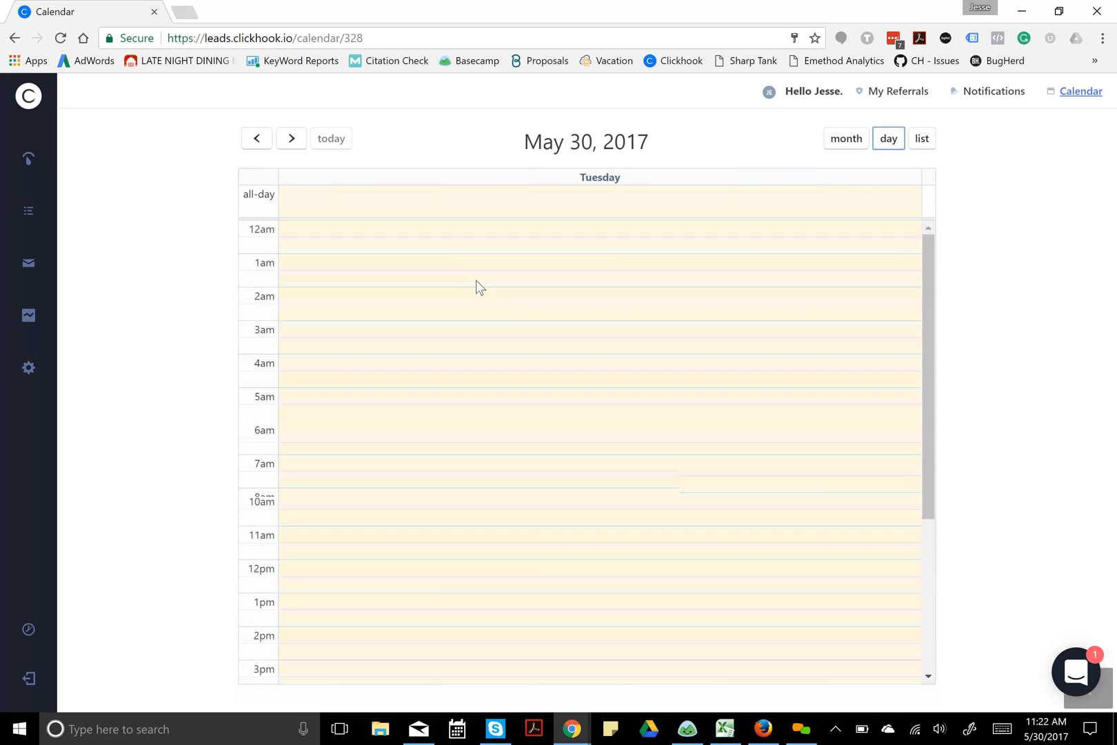
scroll(476, 280, down, 4)
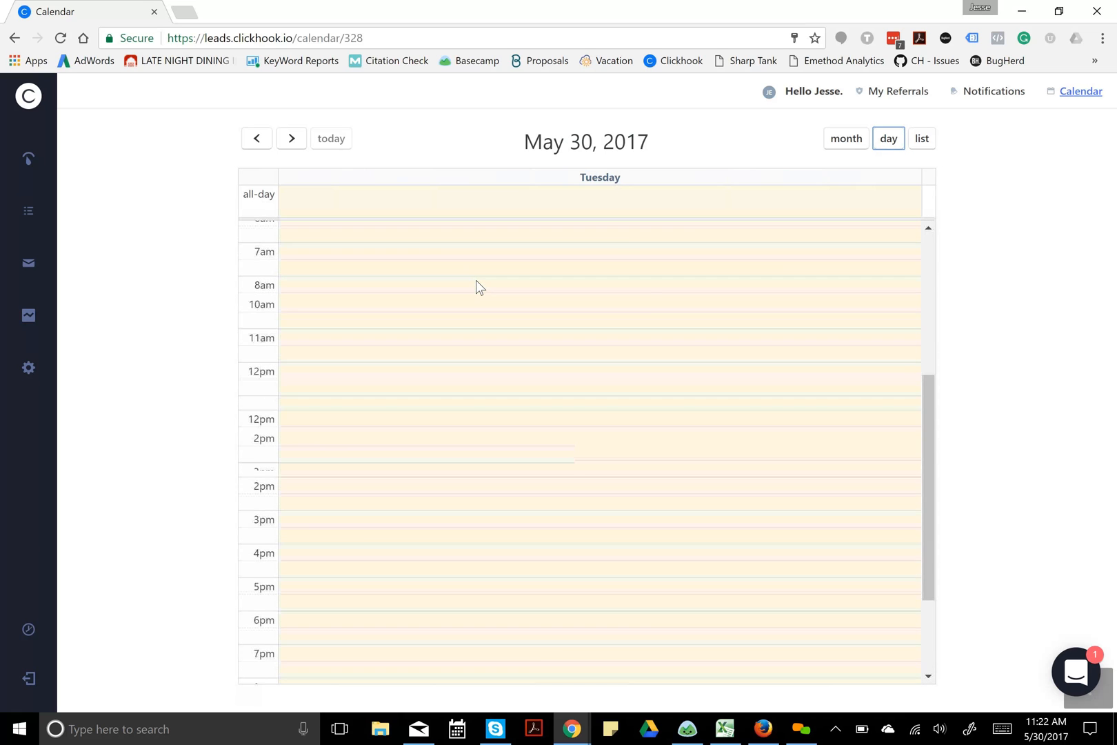
click(922, 141)
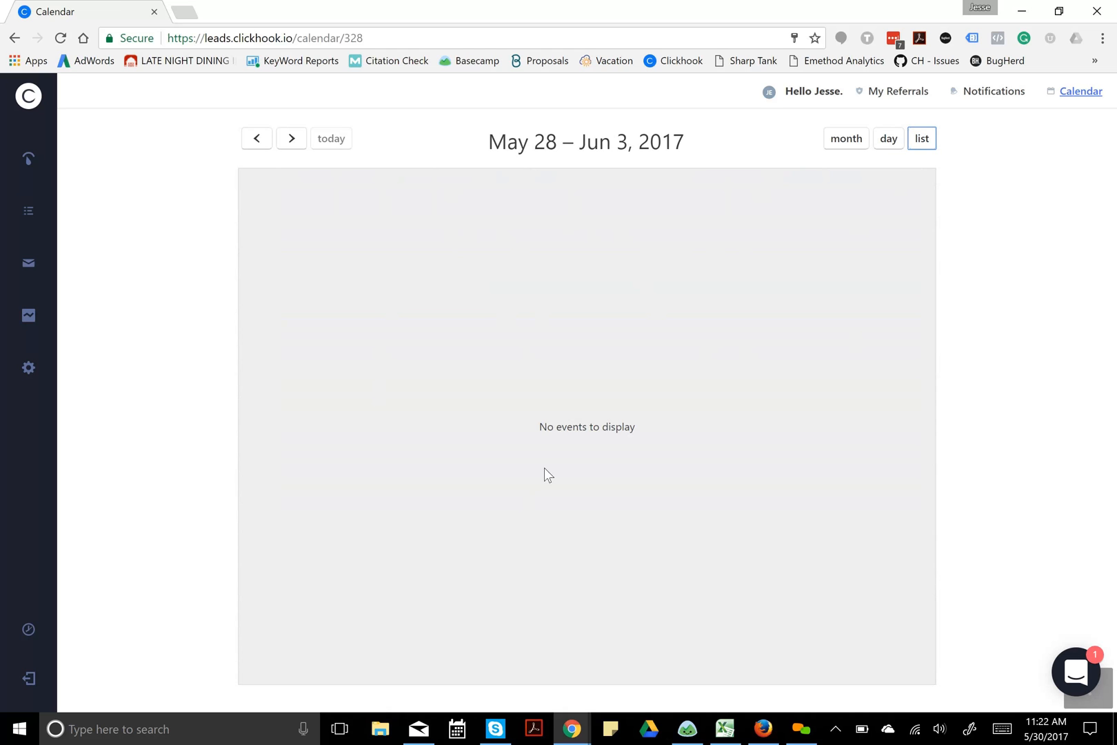
click(845, 138)
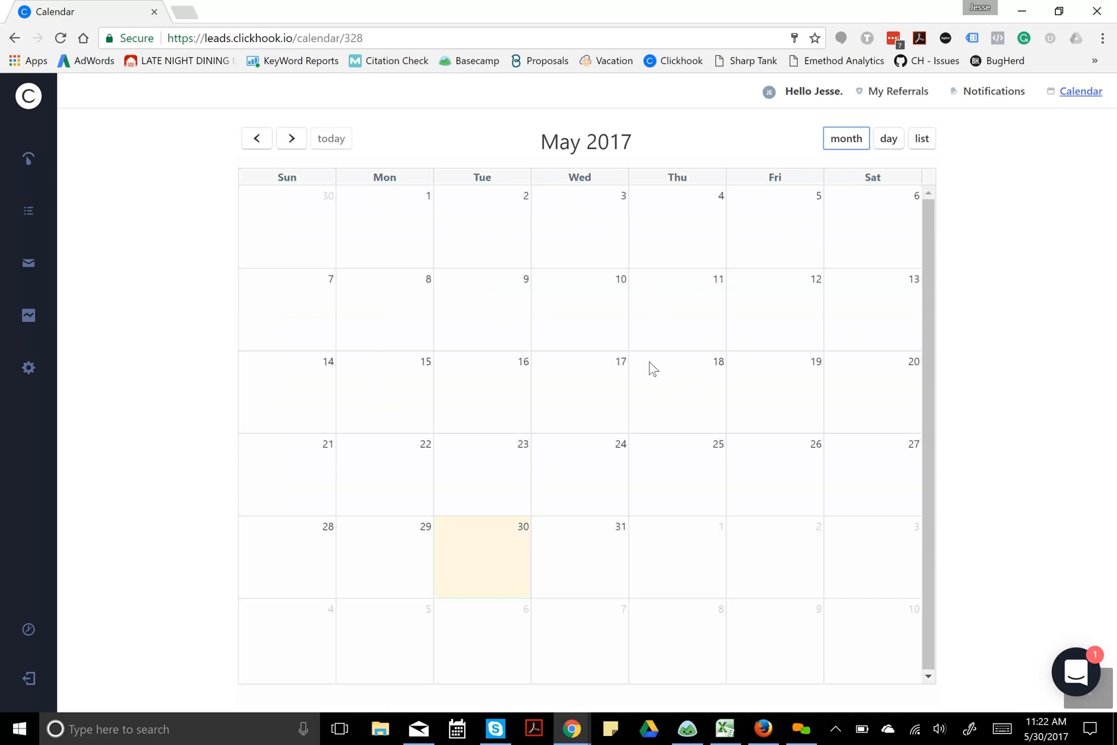
click(291, 138)
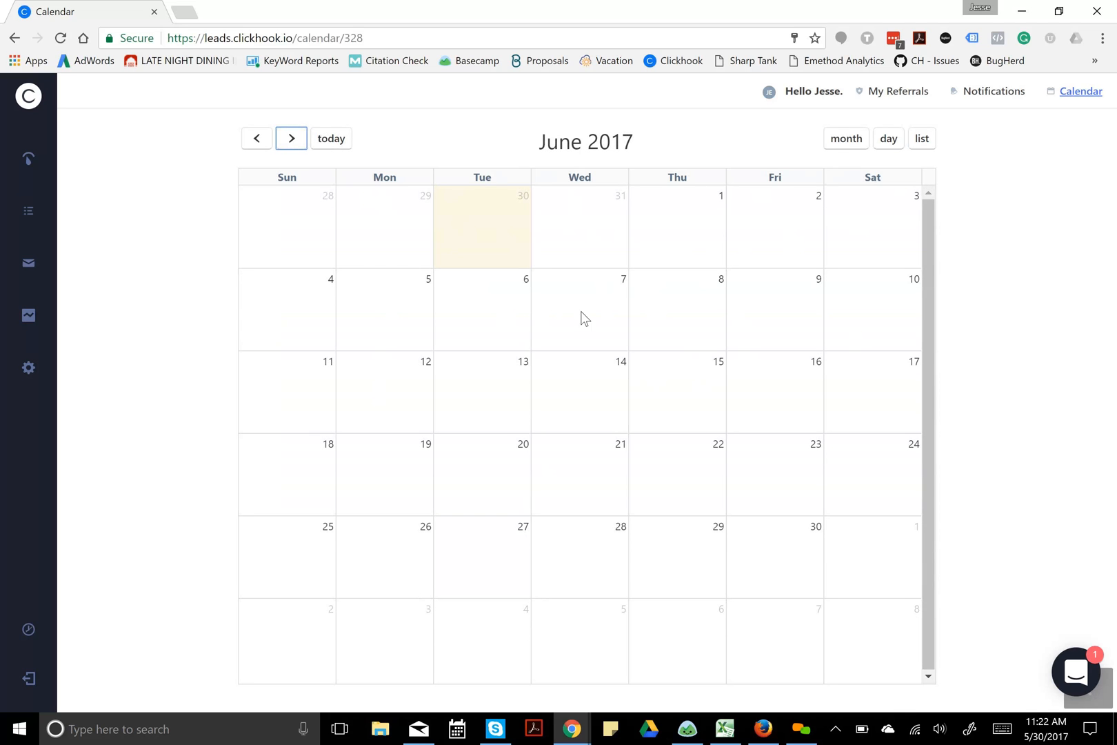
click(331, 139)
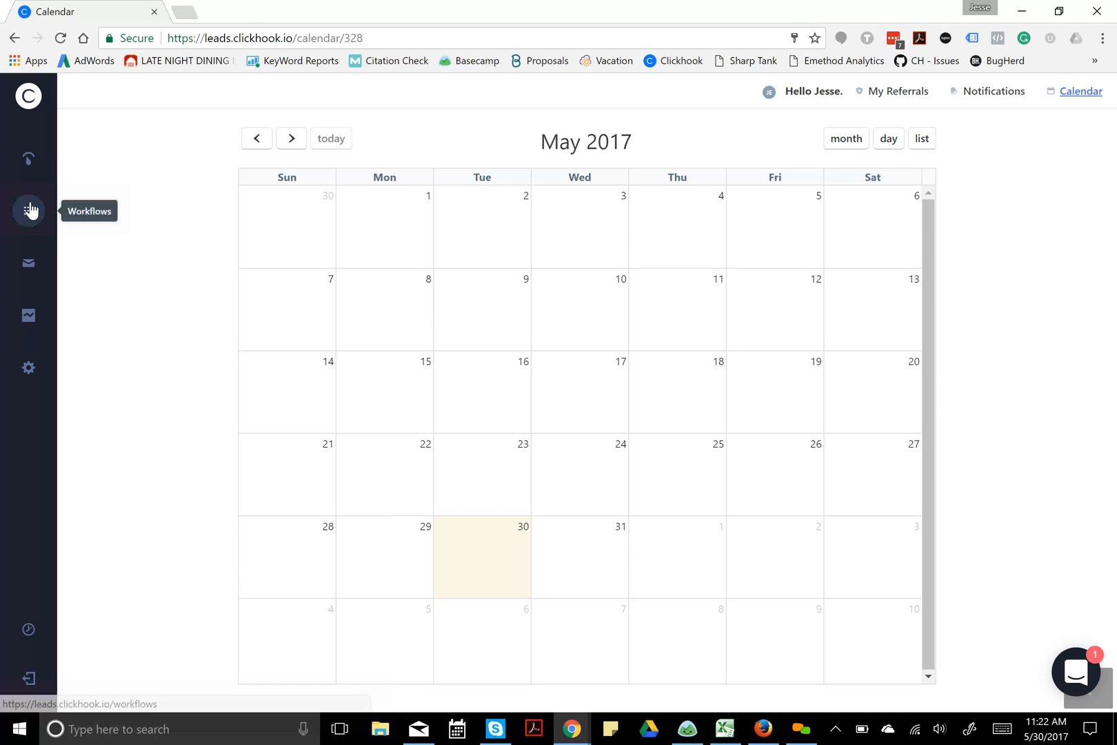
Step: Return to the list of all leads
click(29, 165)
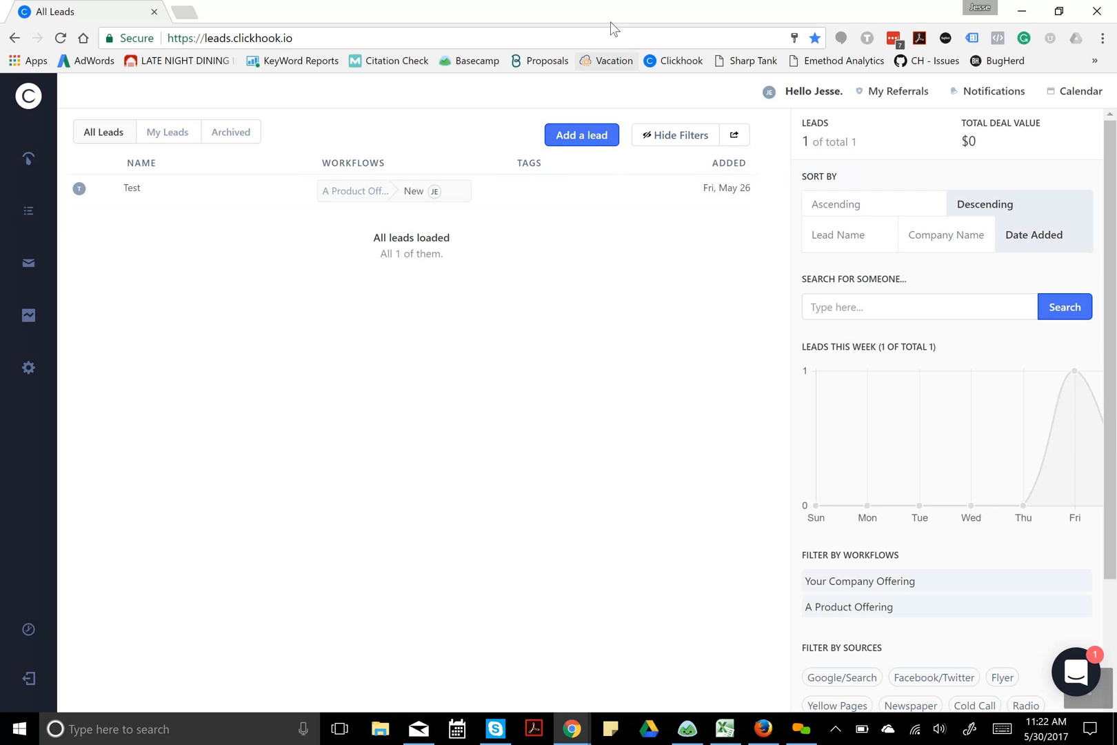
click(576, 131)
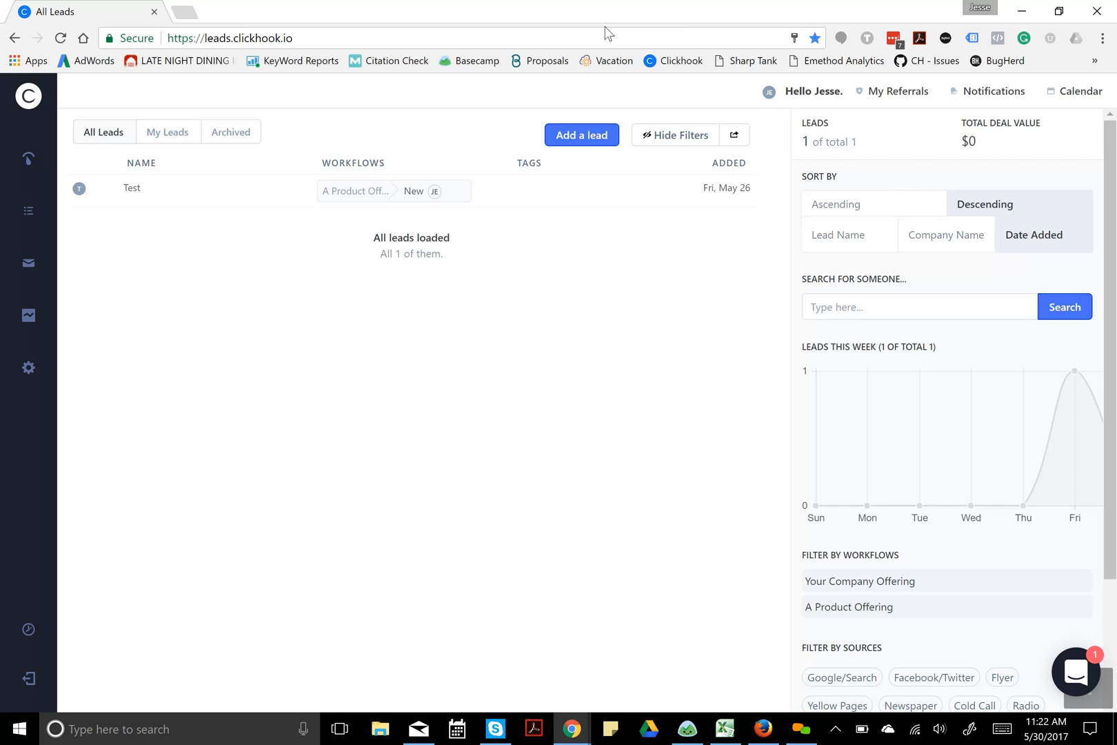